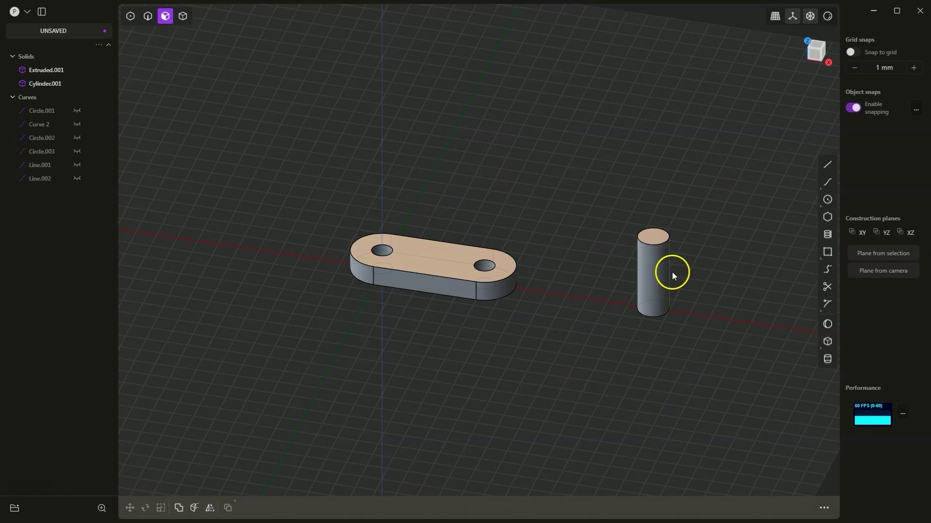
# Step: Compare the radius of the standing cylinder with the radius of the hole at the plate's nearer end
pyautogui.click(648, 263)
pyautogui.moveTo(441, 251); pyautogui.dragTo(408, 260, button='middle')
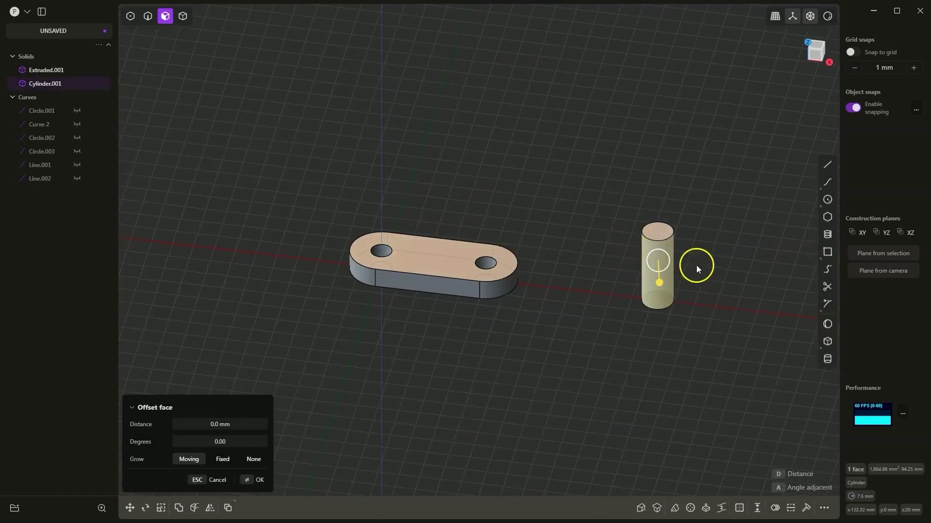
pyautogui.click(485, 261)
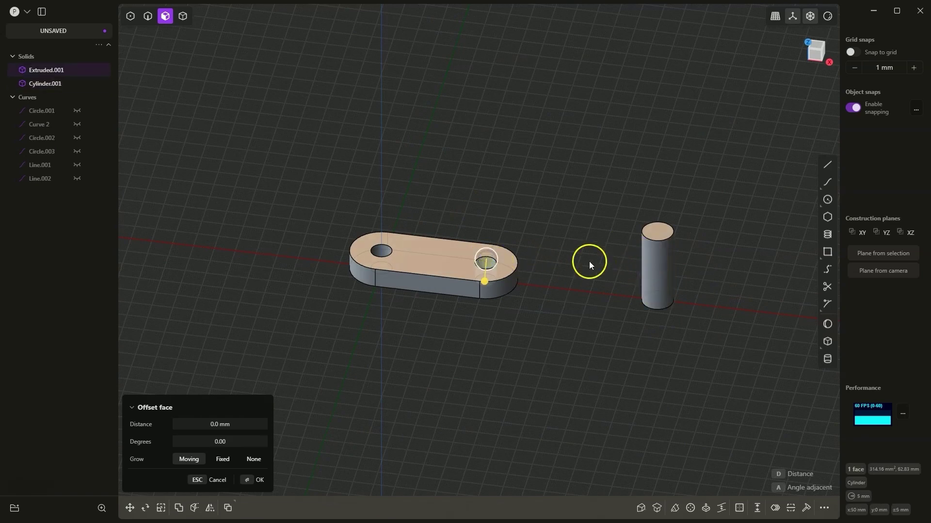
pyautogui.click(662, 255)
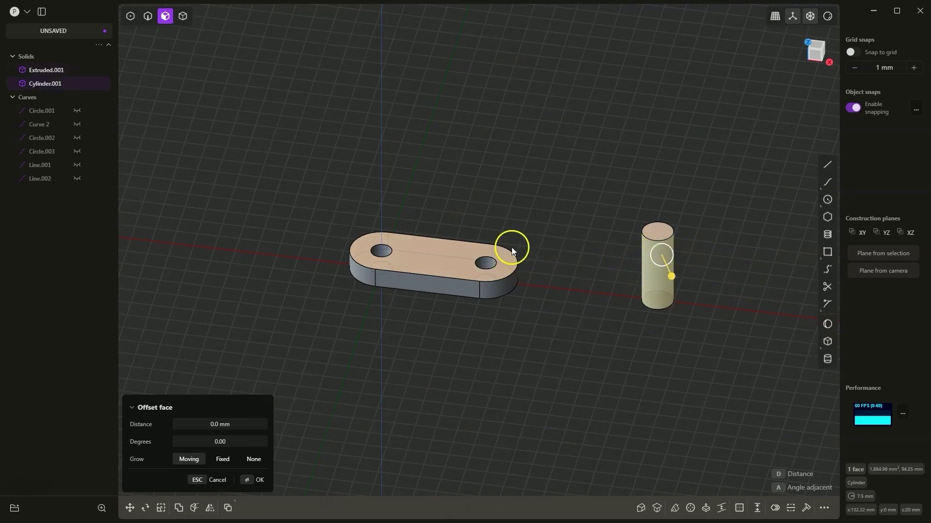
pyautogui.moveTo(862, 487)
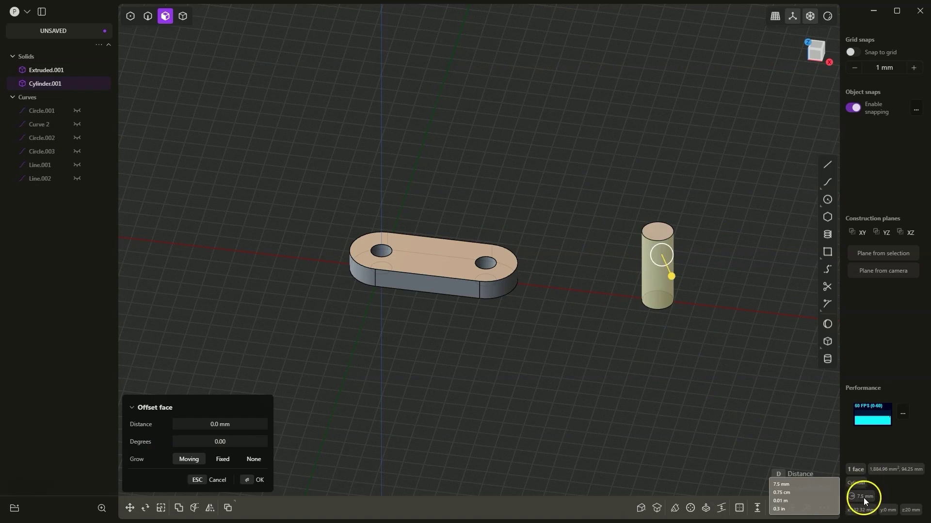
pyautogui.click(483, 264)
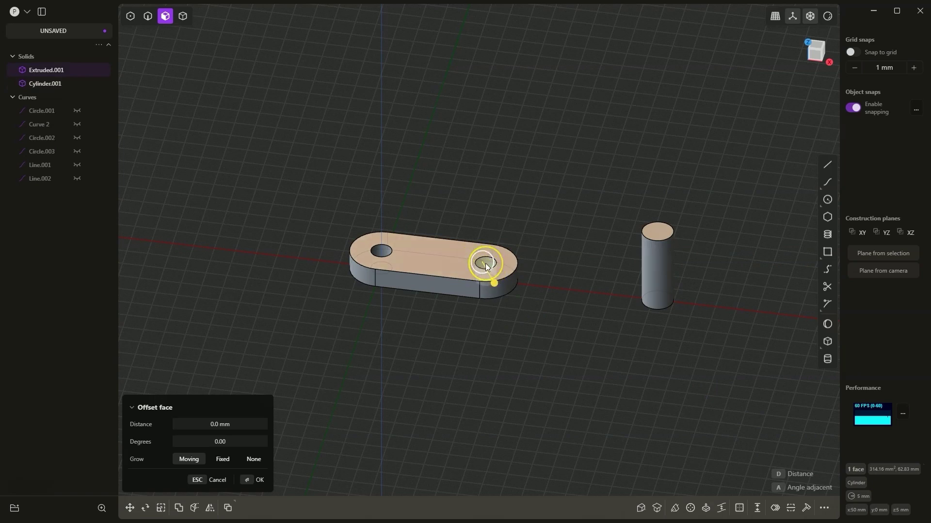
pyautogui.keyDown('shift'); pyautogui.click(384, 252); pyautogui.keyUp('shift')
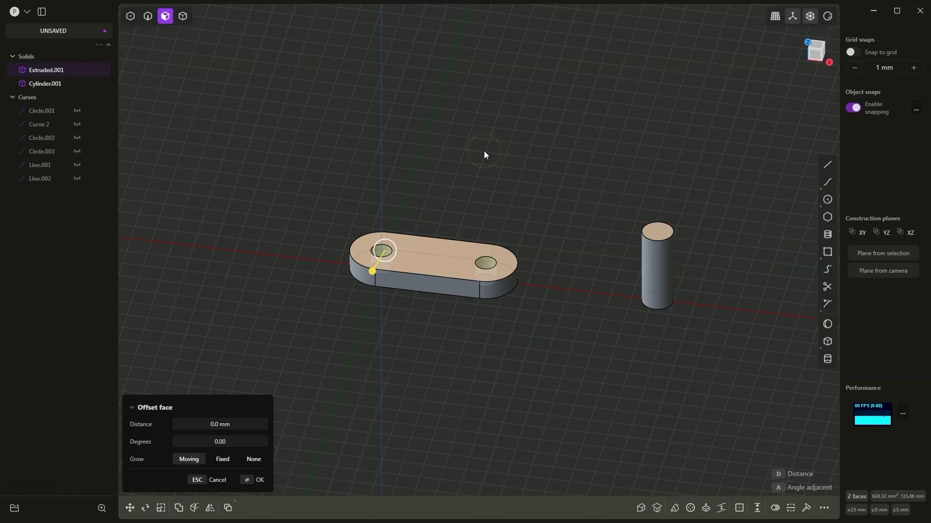
pyautogui.press('d')
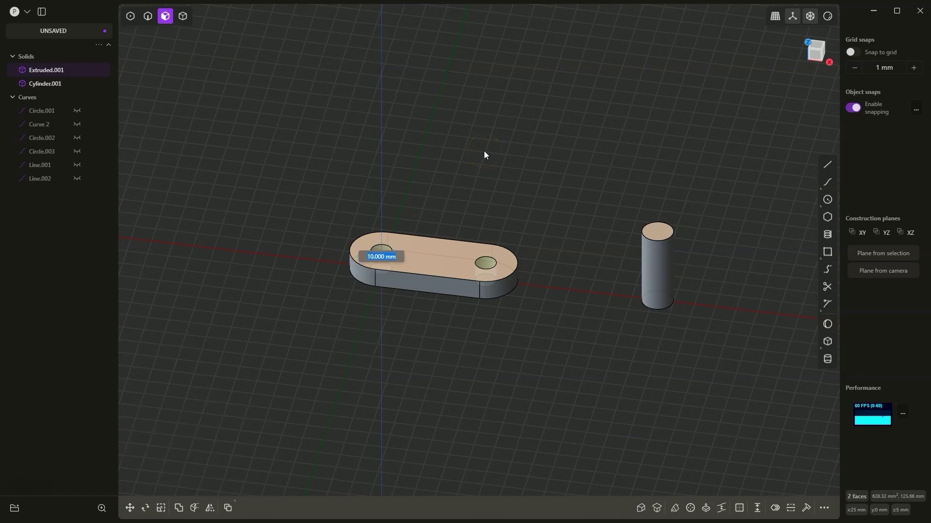
pyautogui.press('Escape')
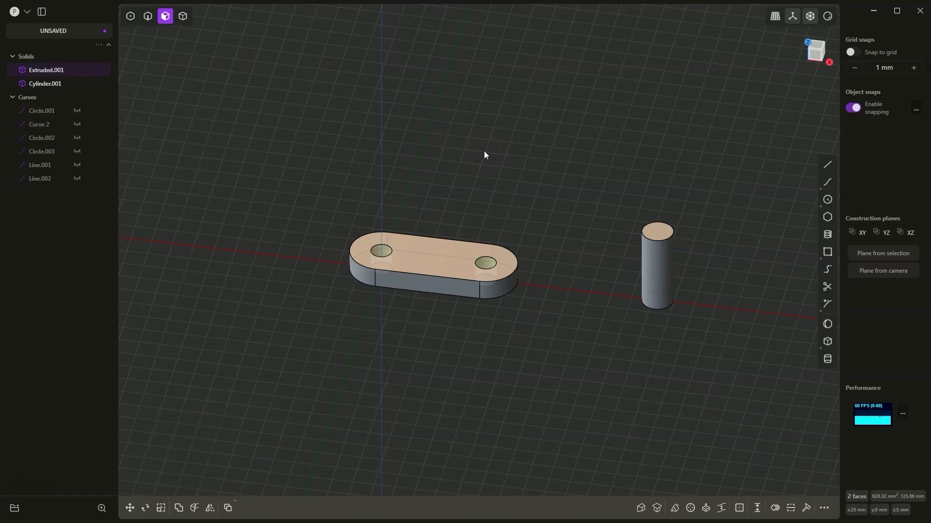
# Step: Set the diameter of both plate holes to twice the cylinder's 7.5 mm radius so they match the cylinder
pyautogui.click(665, 261)
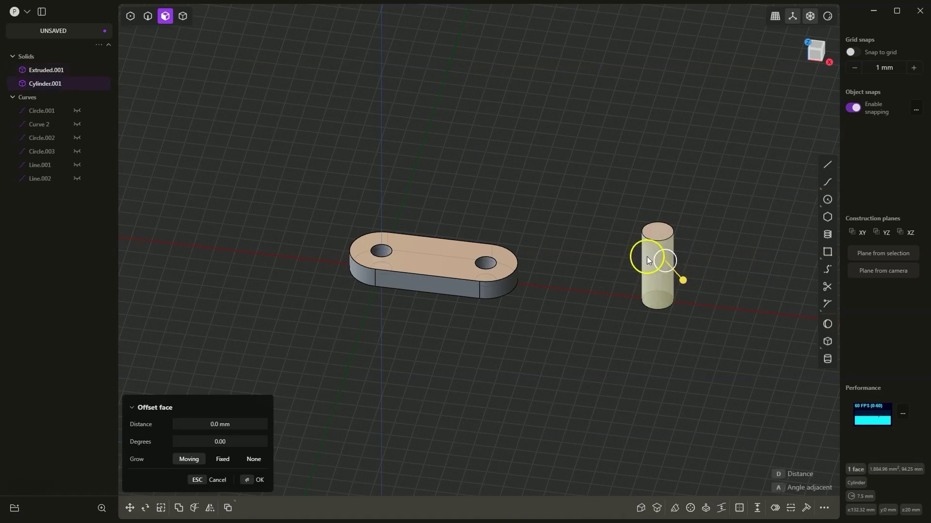
pyautogui.moveTo(862, 497)
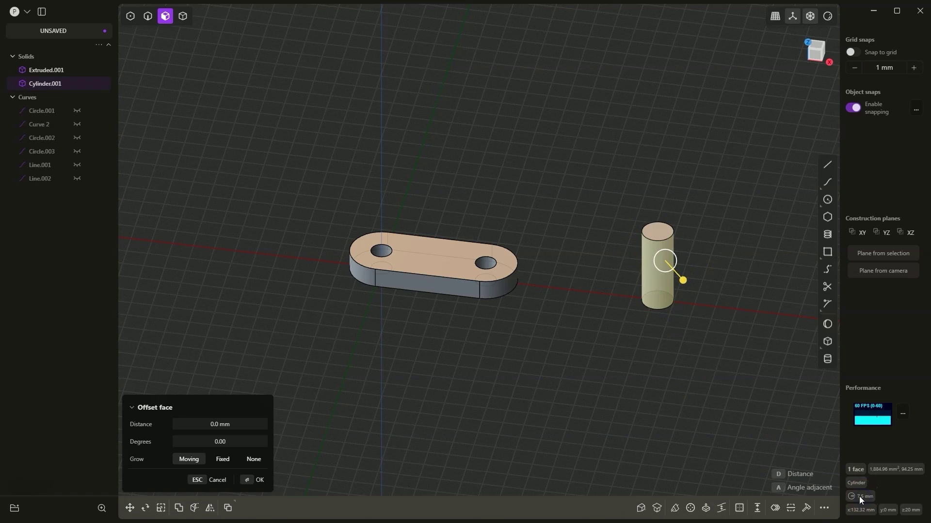
pyautogui.click(864, 502)
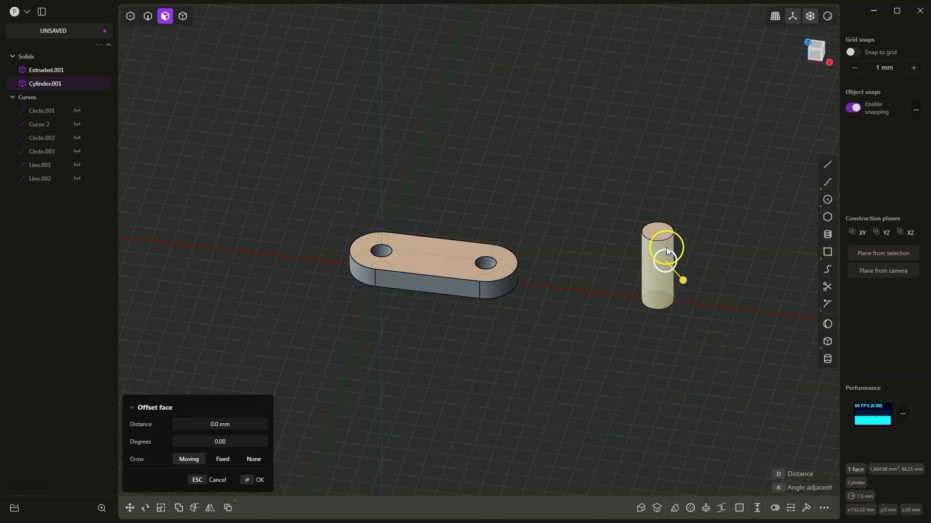
pyautogui.click(386, 251)
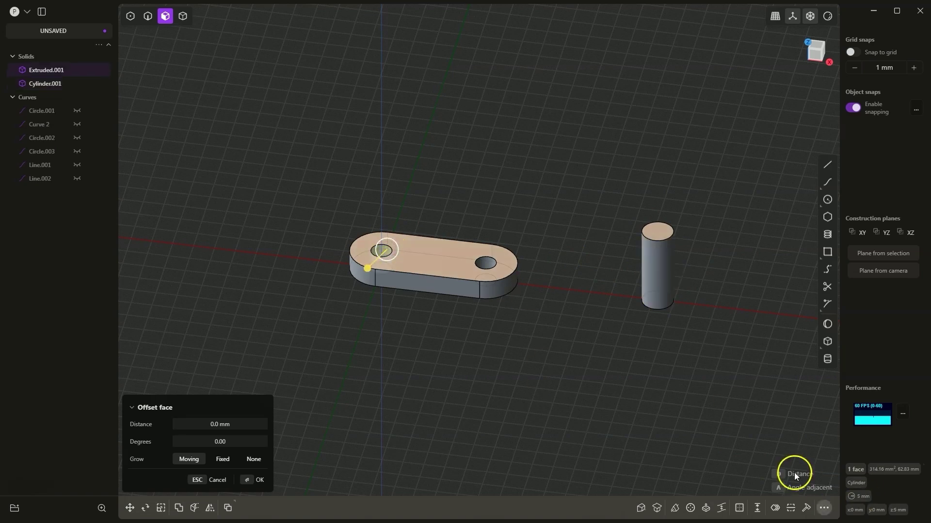
pyautogui.click(486, 258)
pyautogui.keyDown('shift'); pyautogui.click(487, 262); pyautogui.keyUp('shift')
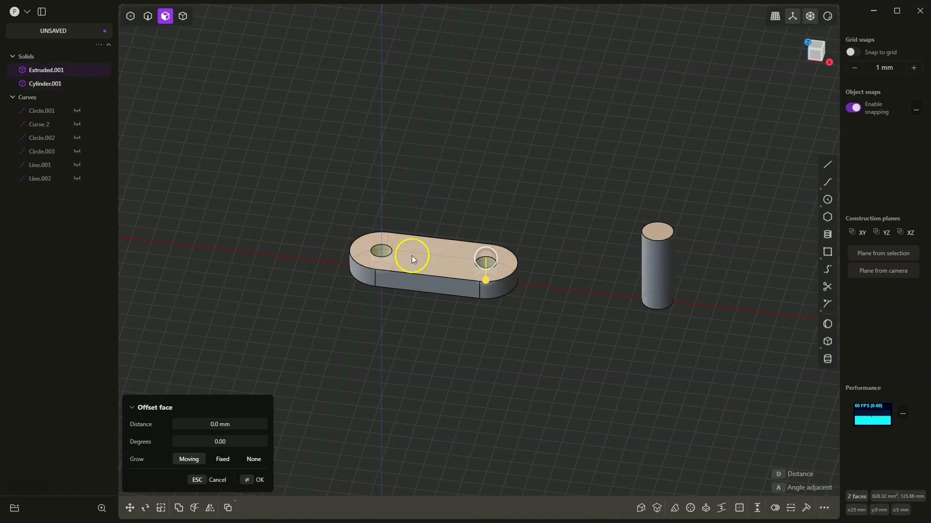
pyautogui.write('d')
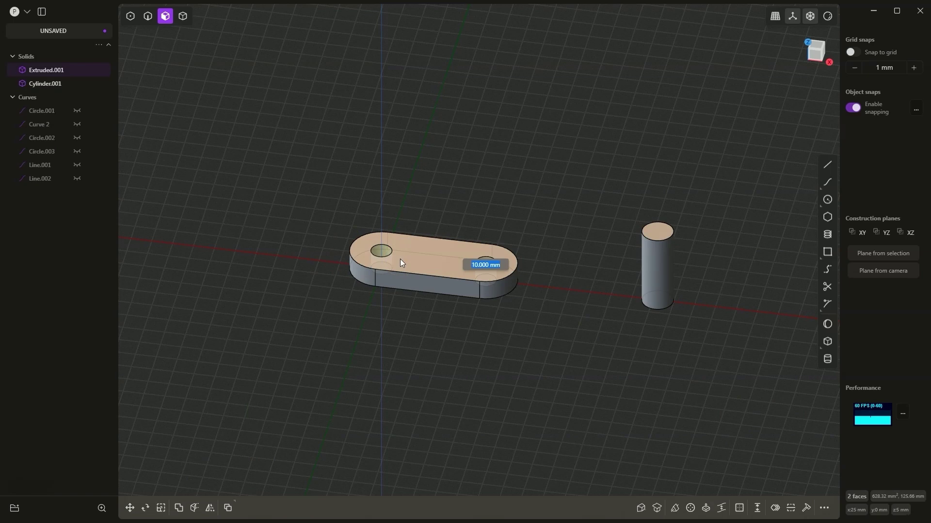
pyautogui.write('0.0075')
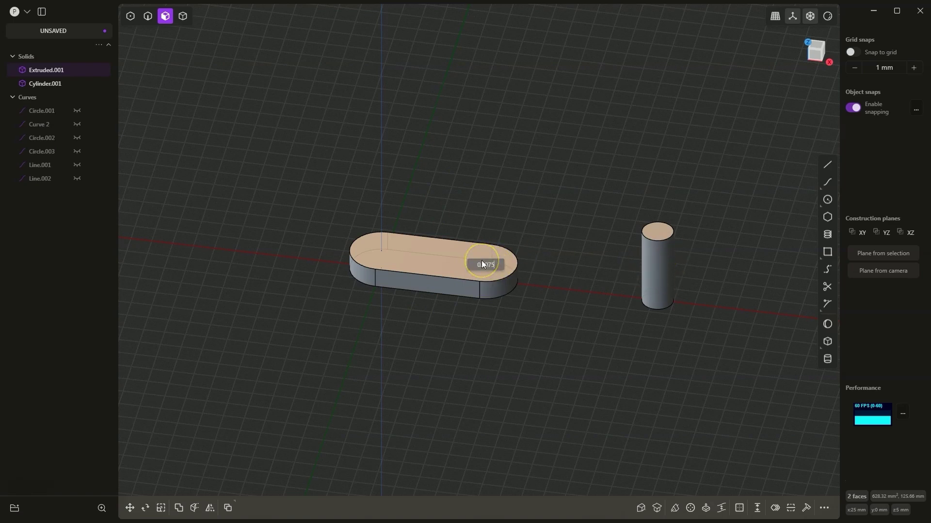
pyautogui.write('m')
pyautogui.write('^2')
pyautogui.press('Return')
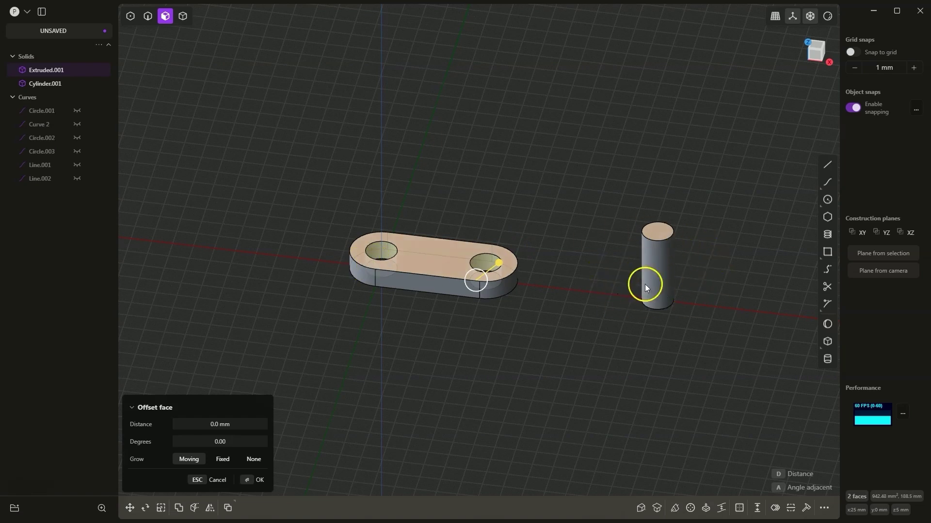
pyautogui.click(482, 227)
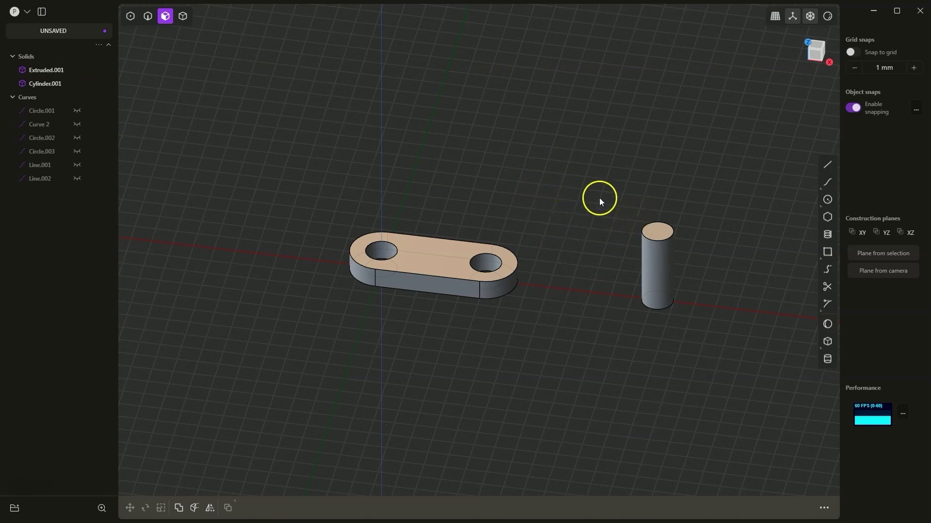
# Step: Check the cylinder's radius against the size of the two resized plate holes, leaving nothing selected
pyautogui.click(664, 263)
pyautogui.press('o')
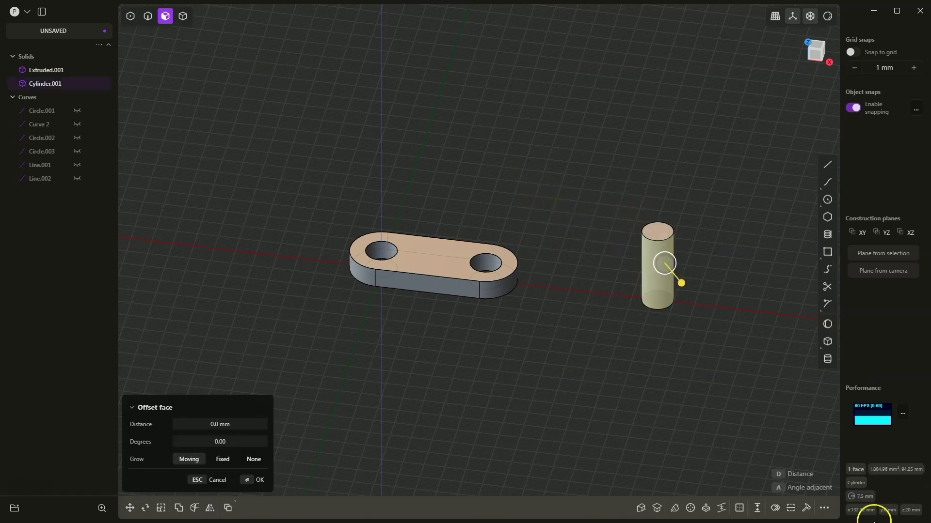
pyautogui.click(380, 249)
pyautogui.click(490, 263)
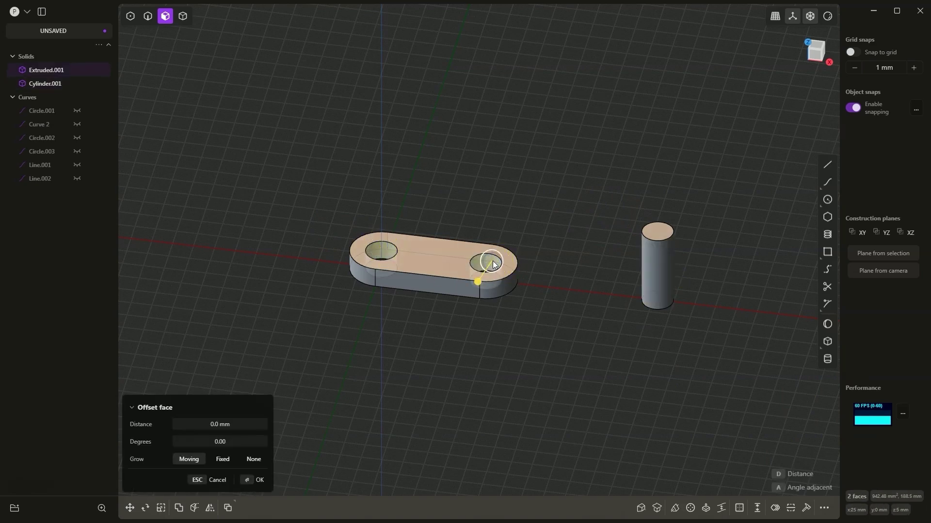
pyautogui.press('d')
pyautogui.press('Escape')
pyautogui.press('Escape')
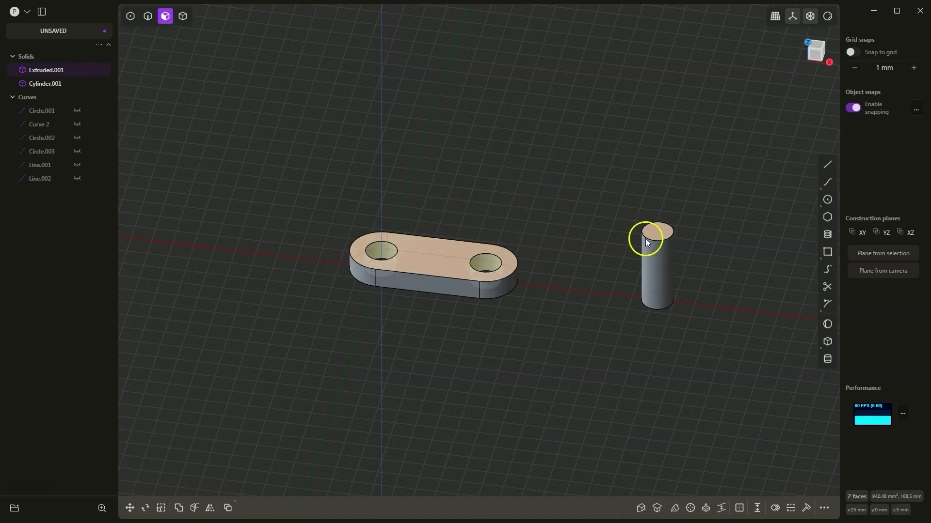
pyautogui.press('Escape')
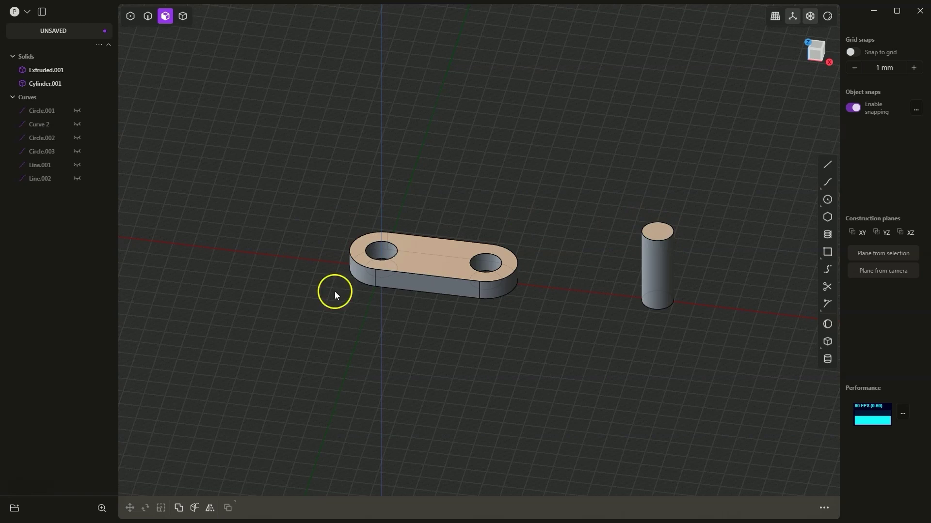
# Step: Move the plate freestyle from the top center of its hole at the origin to the center of the cylinder's top face
pyautogui.click(181, 17)
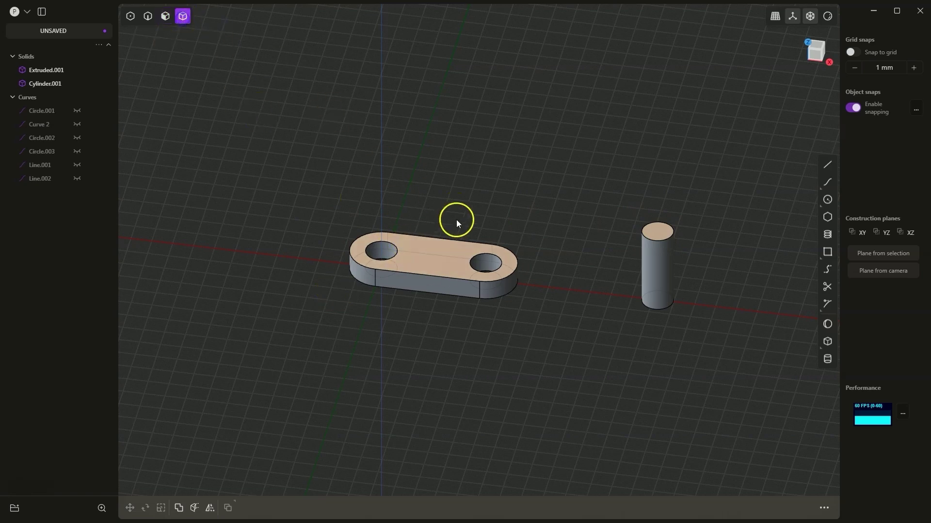
pyautogui.click(441, 253)
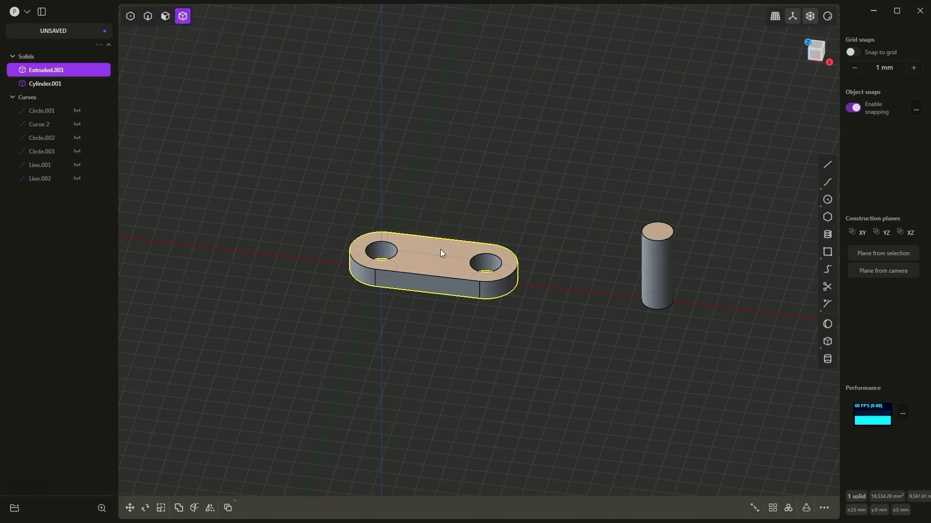
pyautogui.click(129, 507)
pyautogui.click(413, 241)
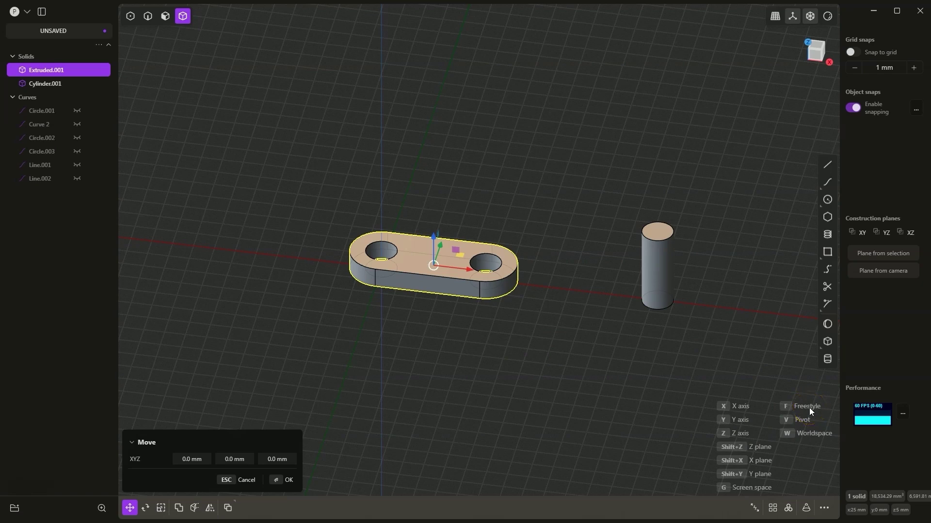
pyautogui.click(809, 408)
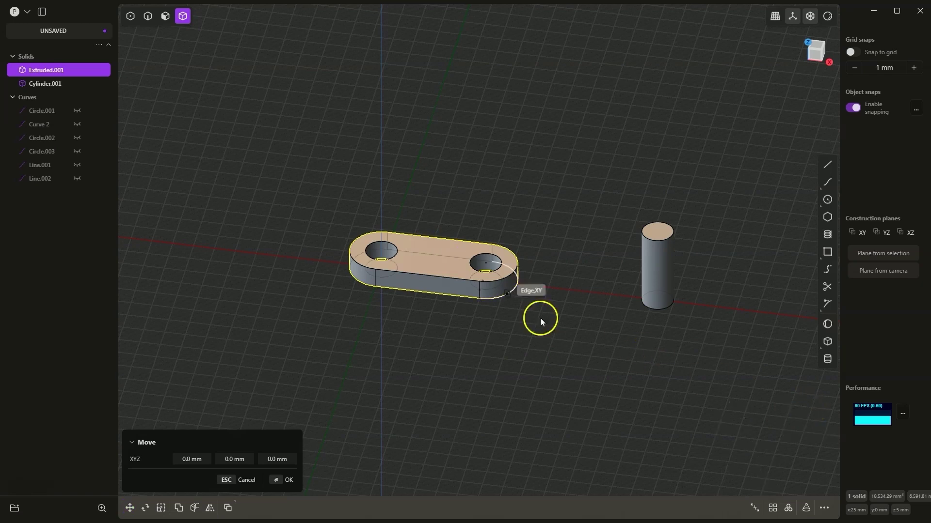
pyautogui.click(383, 252)
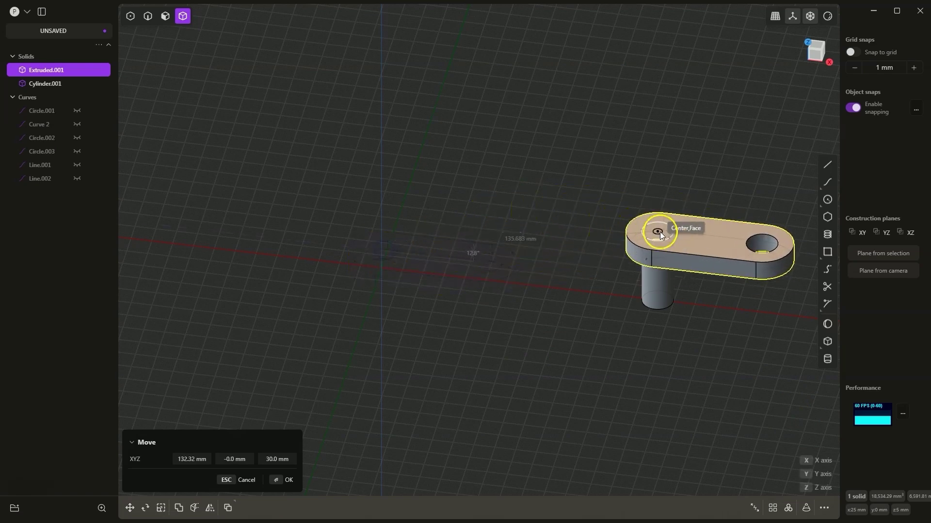
pyautogui.click(659, 231)
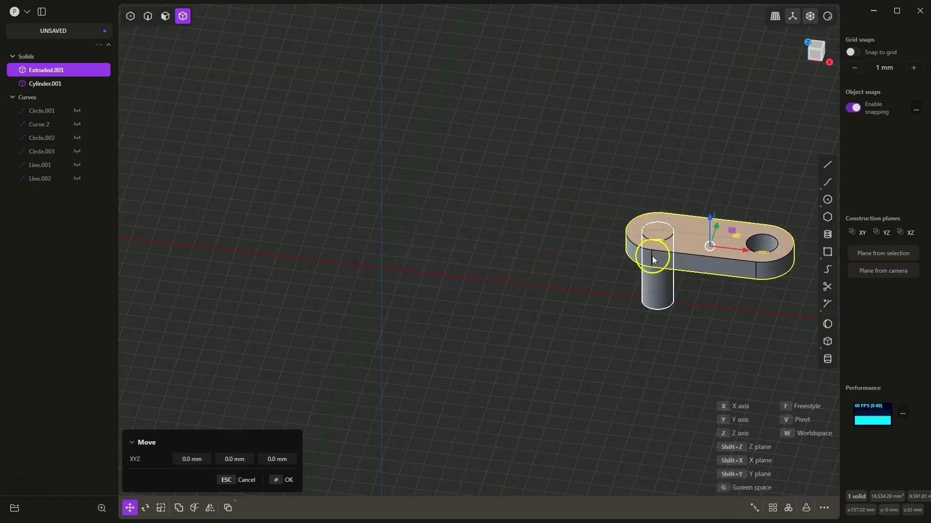
pyautogui.click(561, 288)
# Step: Duplicate the cylinder and move the copy freestyle 50 mm along X, from its top center to the center of the plate's empty hole
pyautogui.scroll(-3, 421, 290)
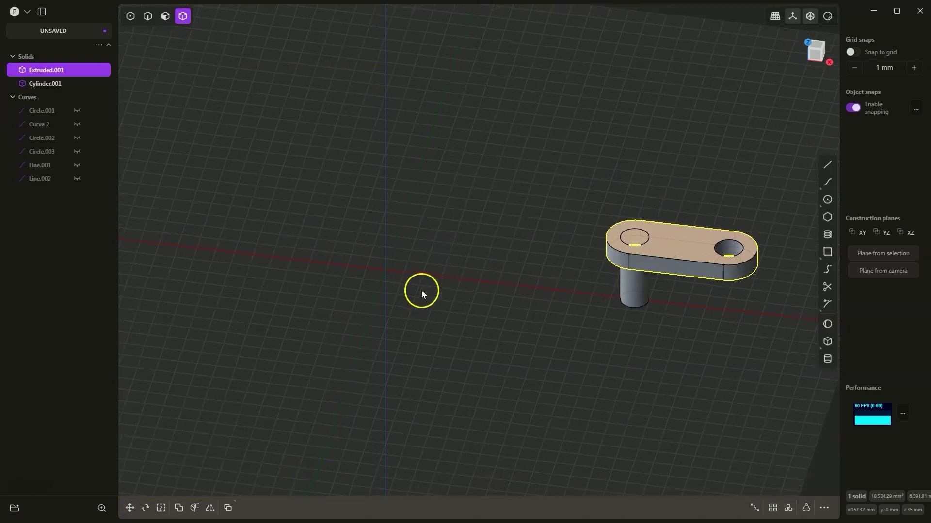
pyautogui.scroll(4, 755, 241)
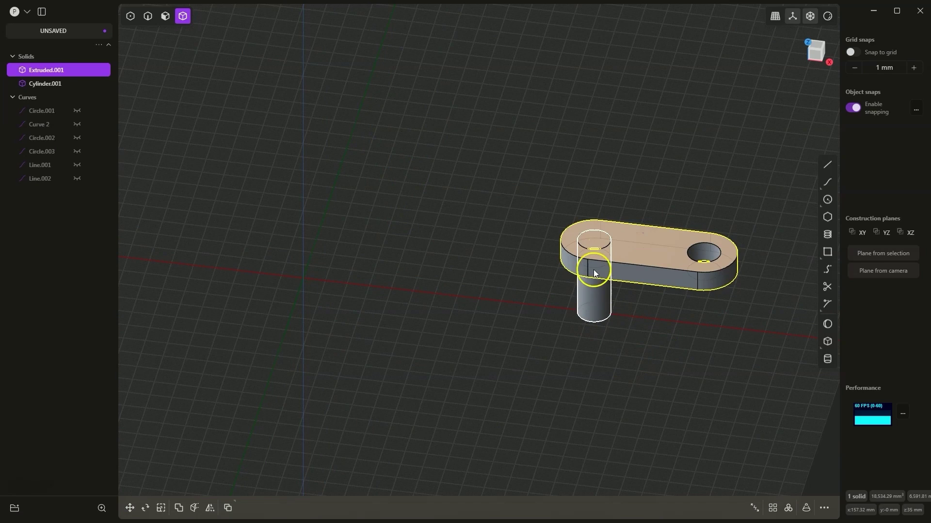
pyautogui.click(591, 290)
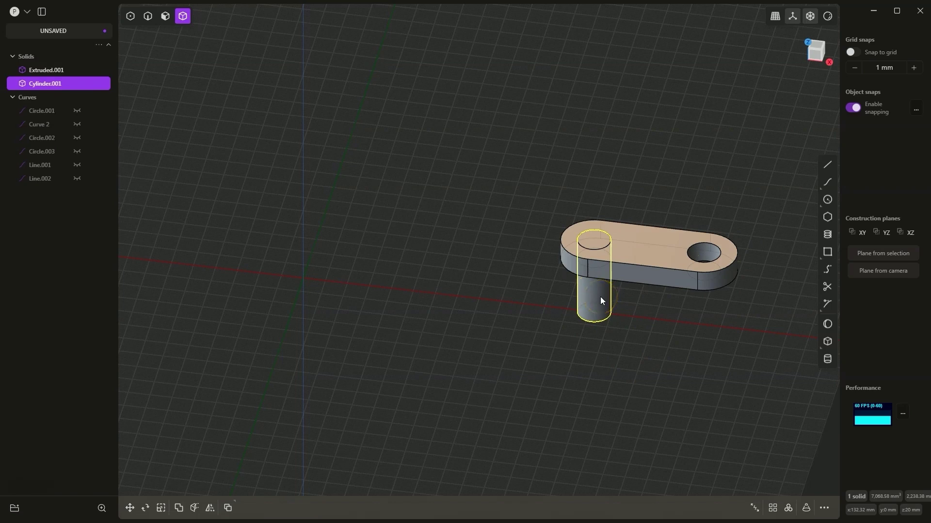
pyautogui.hotkey('ctrl', 'd')
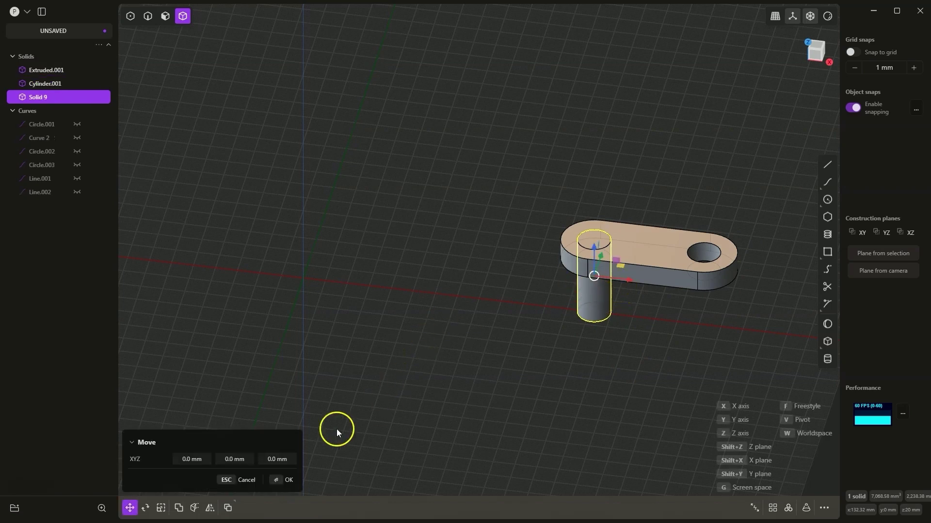
pyautogui.click(804, 409)
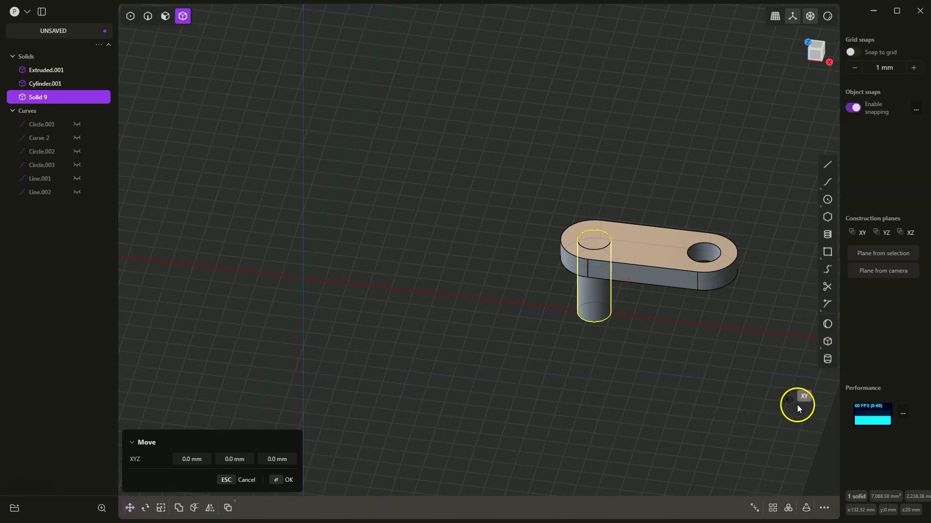
pyautogui.click(592, 241)
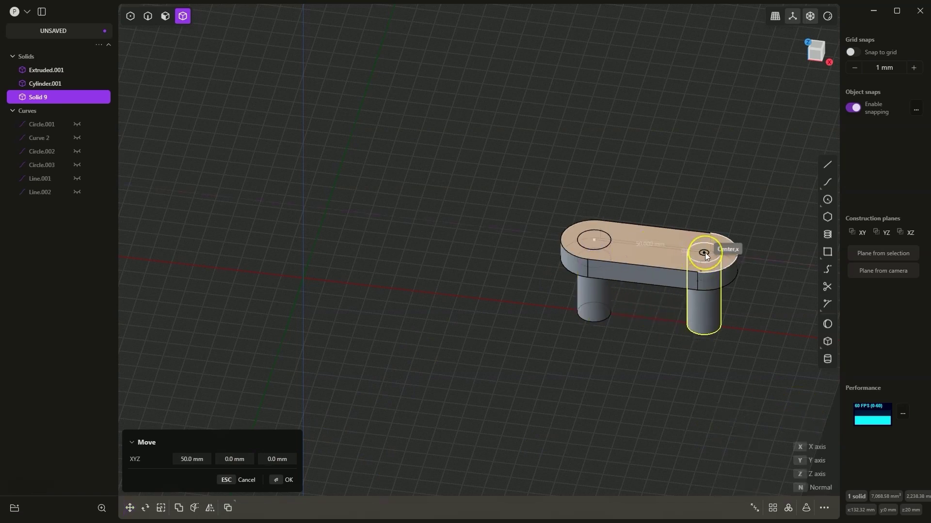
pyautogui.click(705, 252)
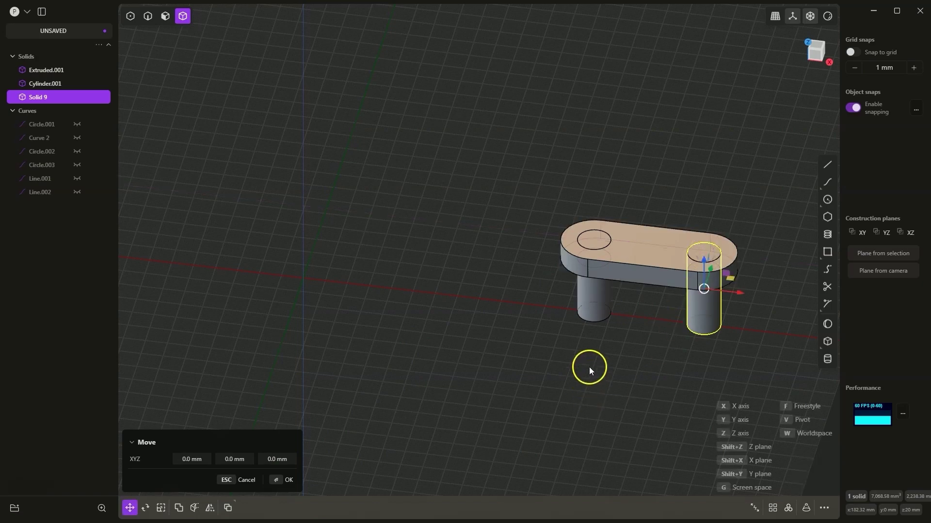
pyautogui.click(414, 273)
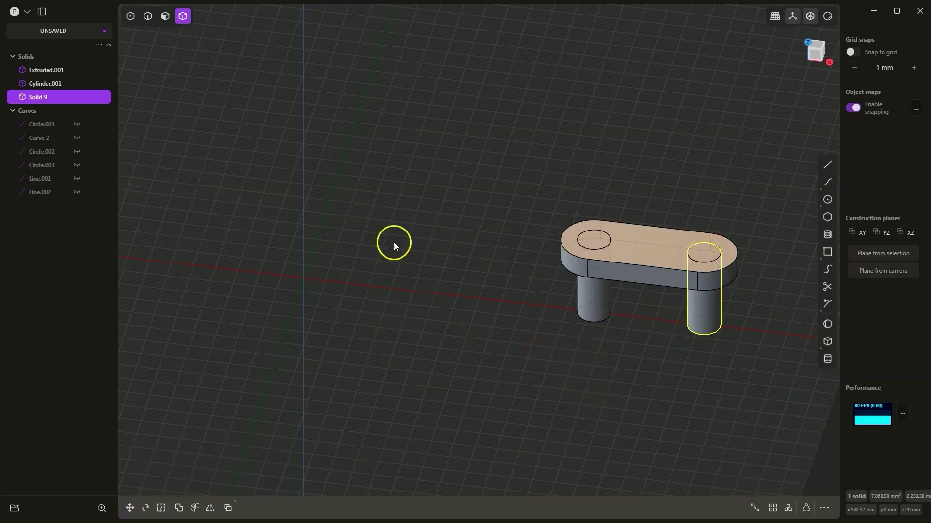
# Step: Reduce the diameter of both cylinders together so they have clearance in the plate's holes, and leave nothing selected
pyautogui.scroll(-2, 458, 280)
pyautogui.scroll(2, 745, 247)
pyautogui.click(746, 246)
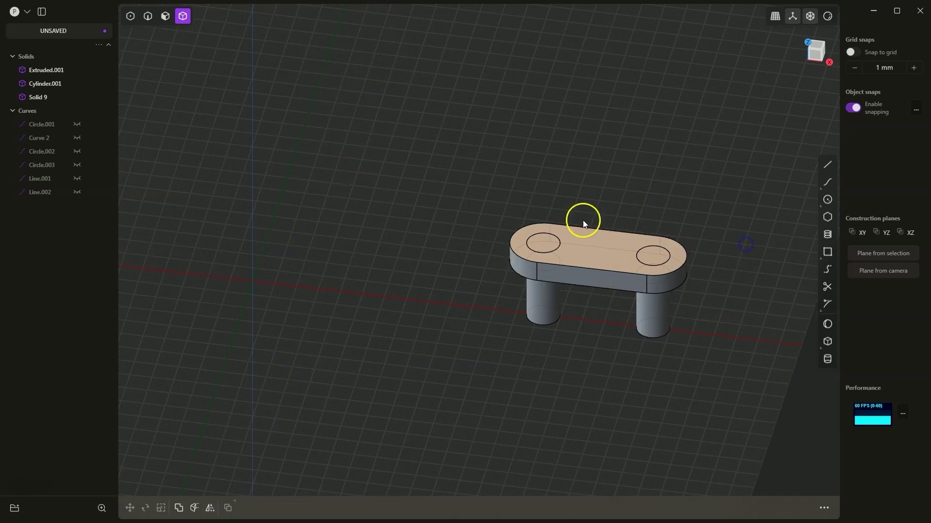
pyautogui.click(552, 299)
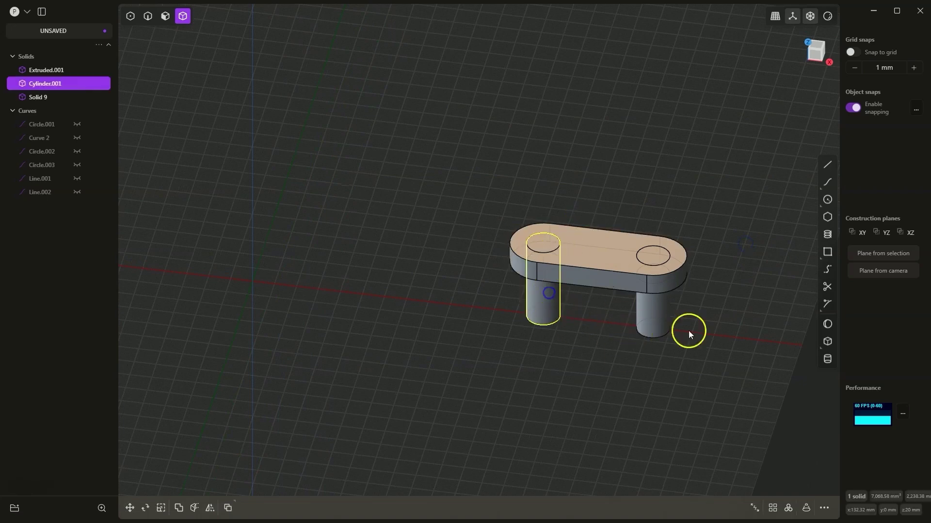
pyautogui.keyDown('shift'); pyautogui.click(659, 312); pyautogui.keyUp('shift')
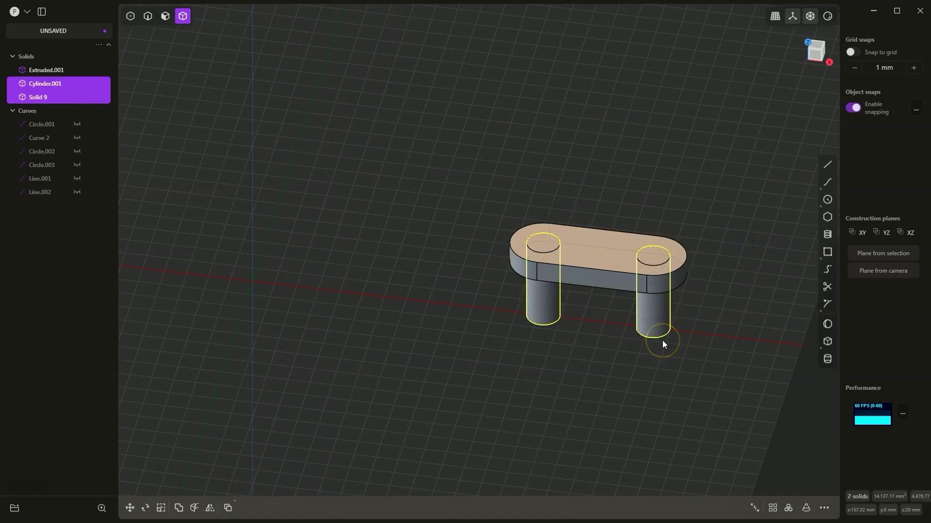
pyautogui.press('d')
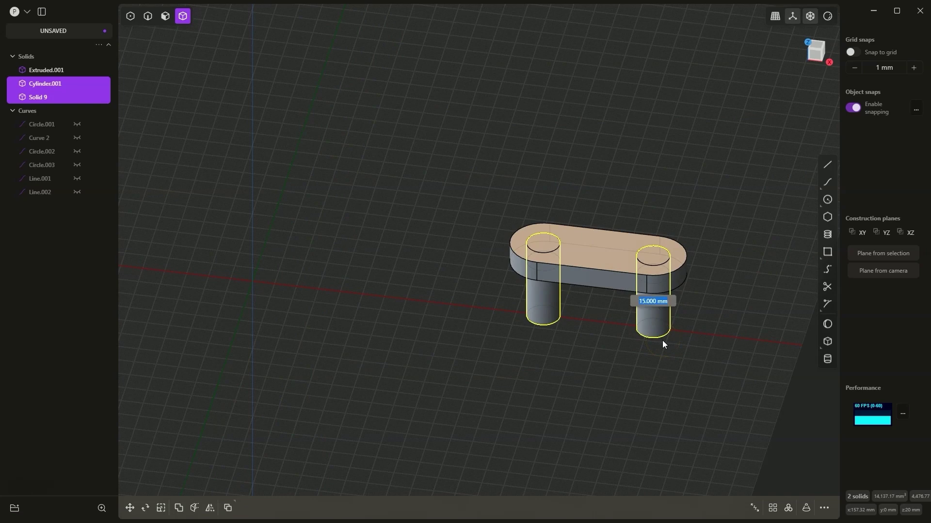
pyautogui.press('Return')
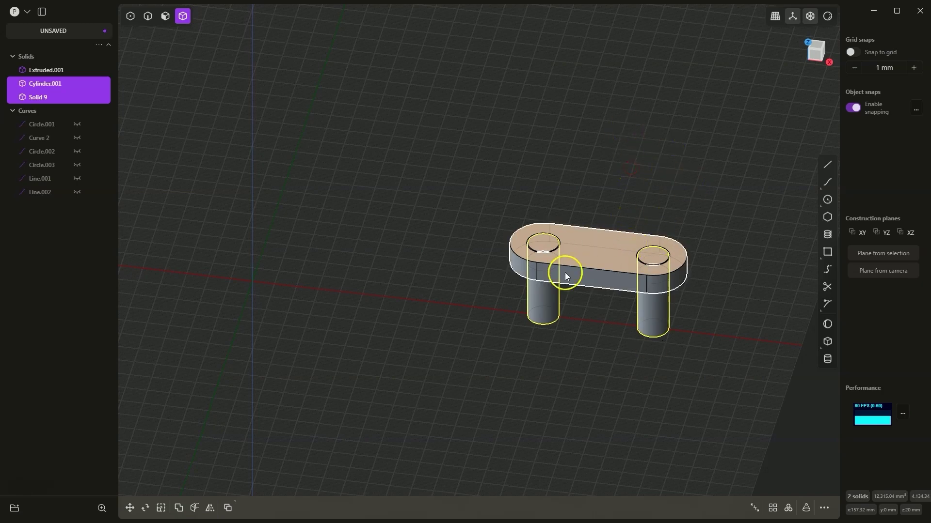
pyautogui.moveTo(576, 298); pyautogui.dragTo(582, 364, button='middle')
pyautogui.scroll(3, 682, 312)
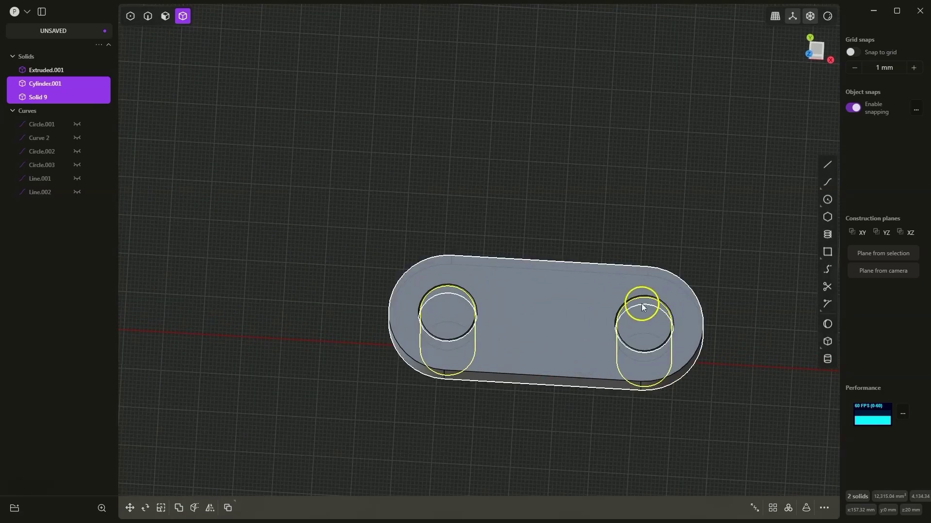
pyautogui.moveTo(609, 409); pyautogui.dragTo(487, 376, button='middle')
pyautogui.click(488, 376)
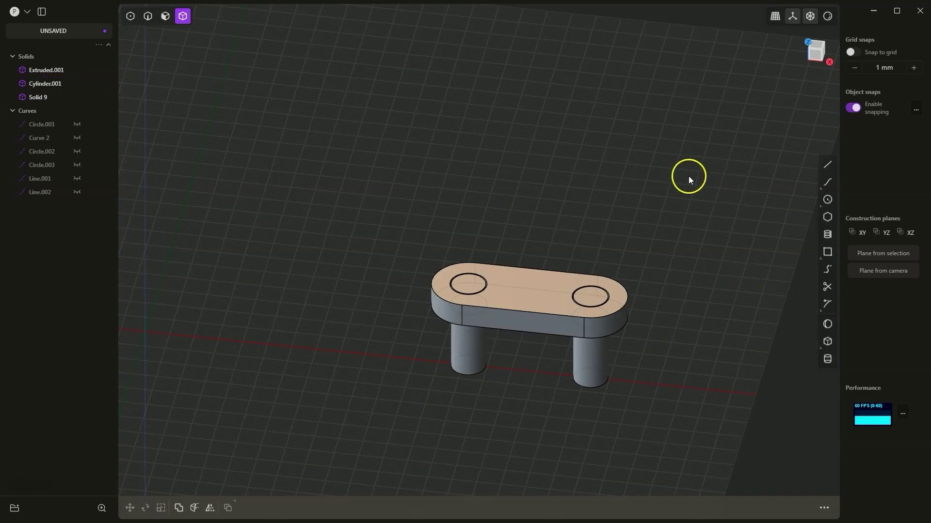
# Step: Create a cap cylinder 20 mm in diameter and 5 mm high on the plate's top face, centered on the hole nearest the origin
pyautogui.click(828, 360)
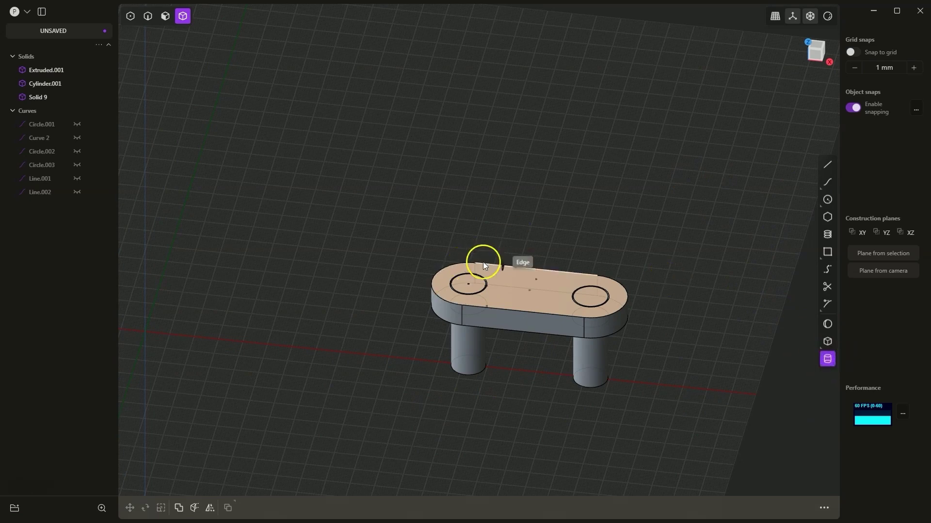
pyautogui.click(469, 285)
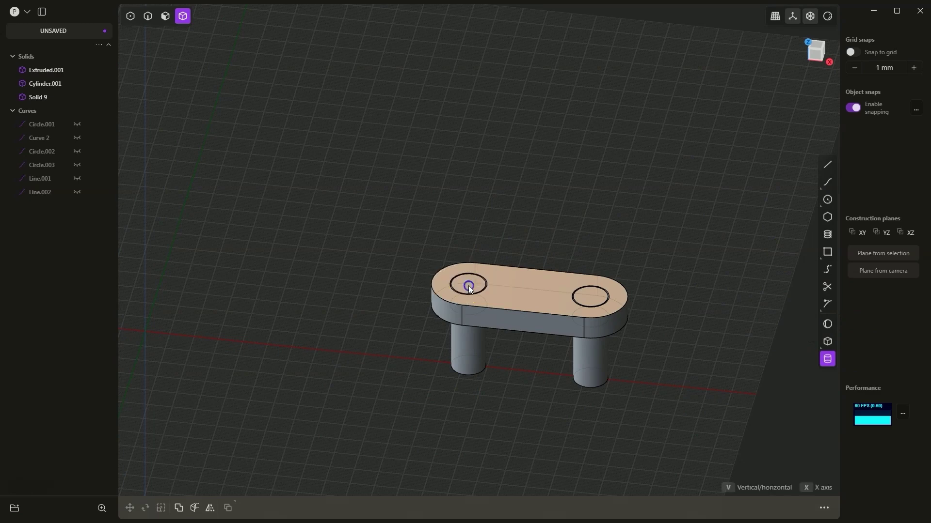
pyautogui.click(493, 300)
pyautogui.press('Tab')
pyautogui.write('20')
pyautogui.press('Return')
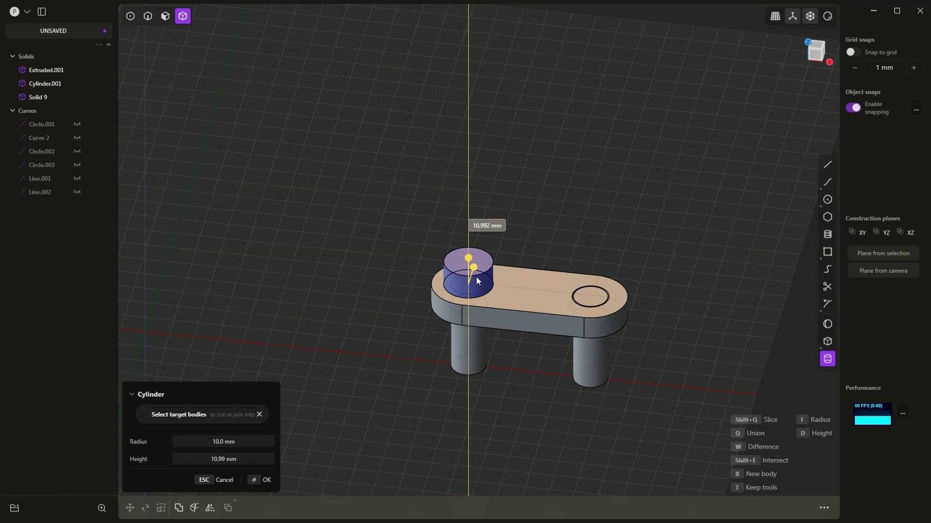
pyautogui.write('5')
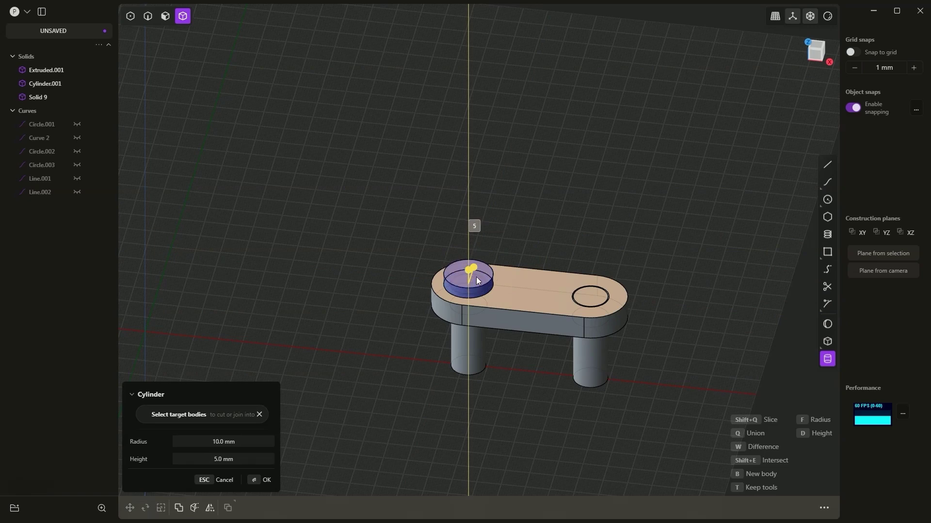
pyautogui.press('Return')
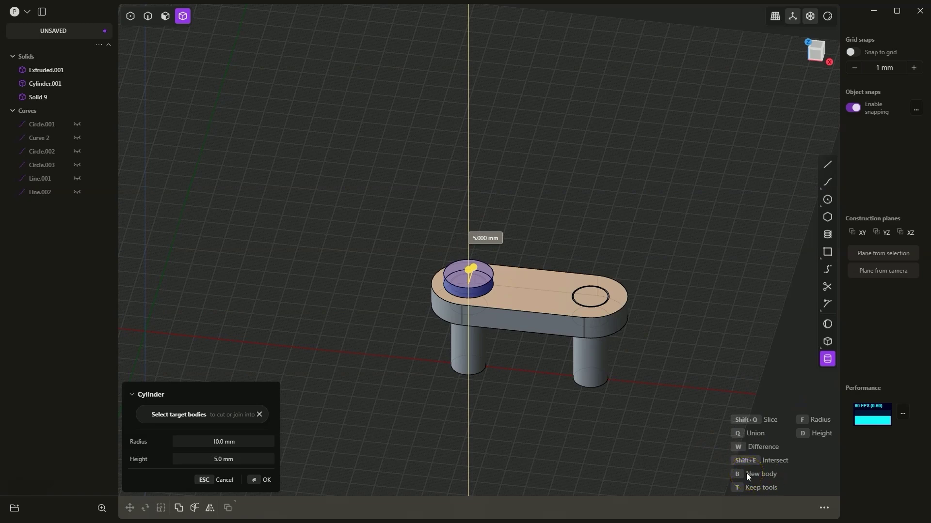
pyautogui.click(552, 294)
pyautogui.click(266, 481)
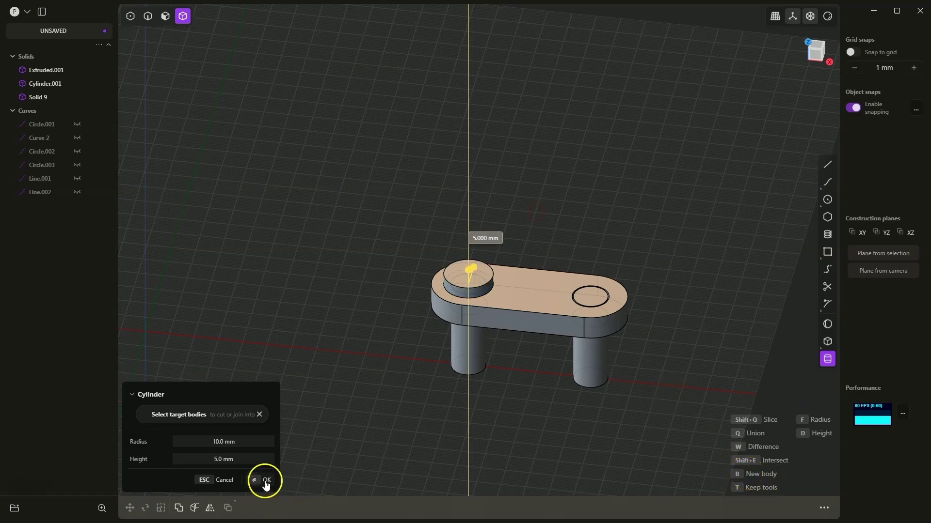
# Step: Duplicate the cap and move the copy freestyle from its bottom center to the center of the plate's other hole
pyautogui.moveTo(486, 293)
pyautogui.mouseDown(button='middle')
pyautogui.moveTo(496, 260)
pyautogui.moveTo(491, 291)
pyautogui.mouseUp(button='middle')
pyautogui.click(582, 305)
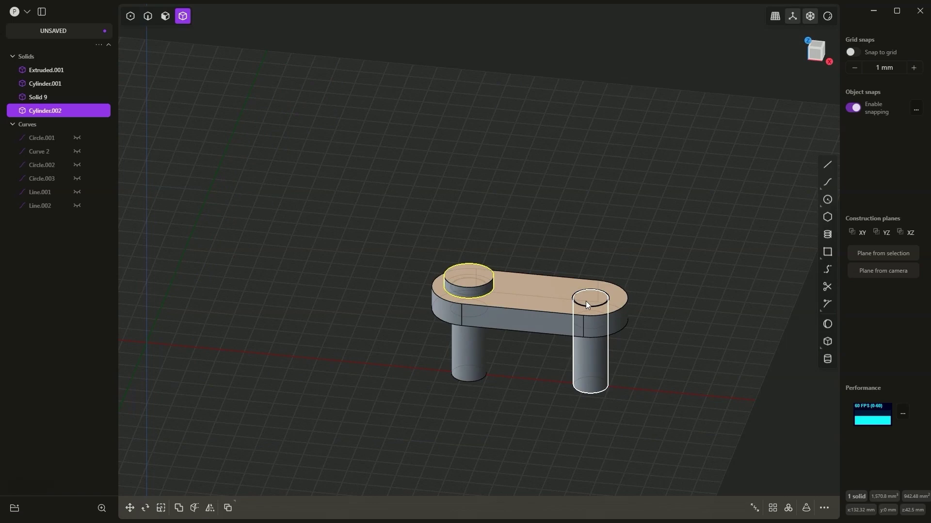
pyautogui.hotkey('ctrl', 'd')
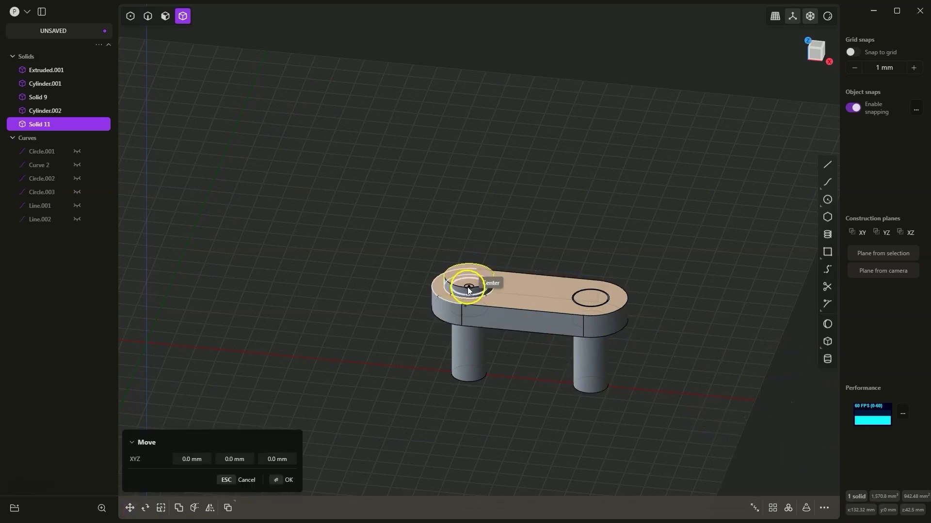
pyautogui.moveTo(473, 288); pyautogui.dragTo(475, 307, button='middle')
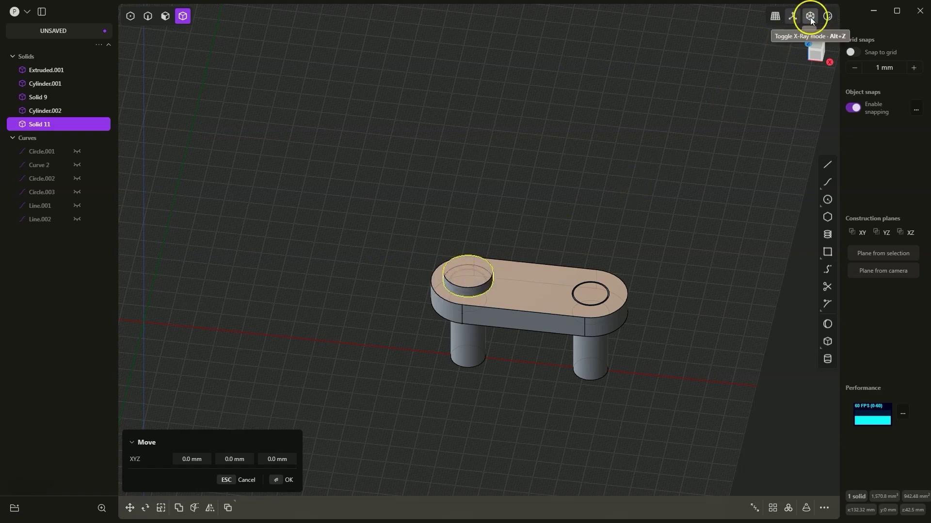
pyautogui.click(469, 281)
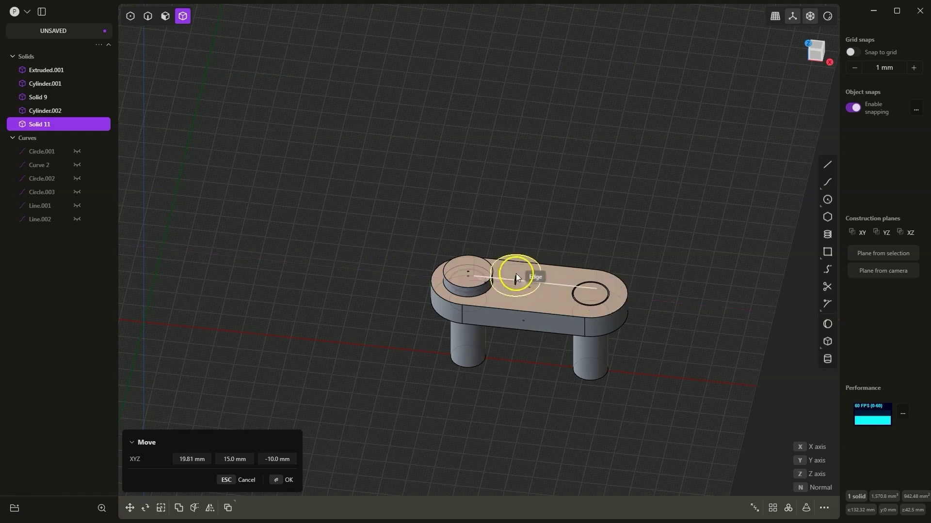
pyautogui.click(591, 296)
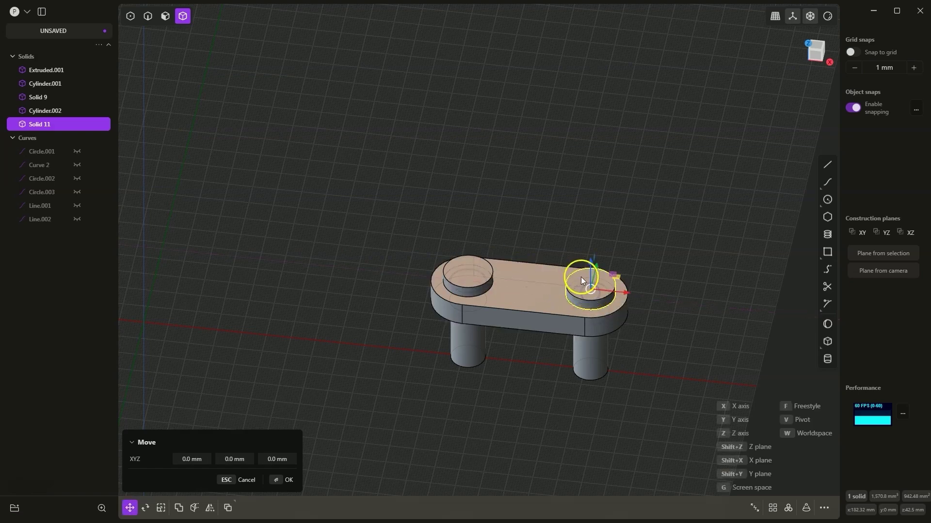
pyautogui.rightClick(498, 205)
pyautogui.moveTo(545, 296); pyautogui.dragTo(536, 274, button='middle')
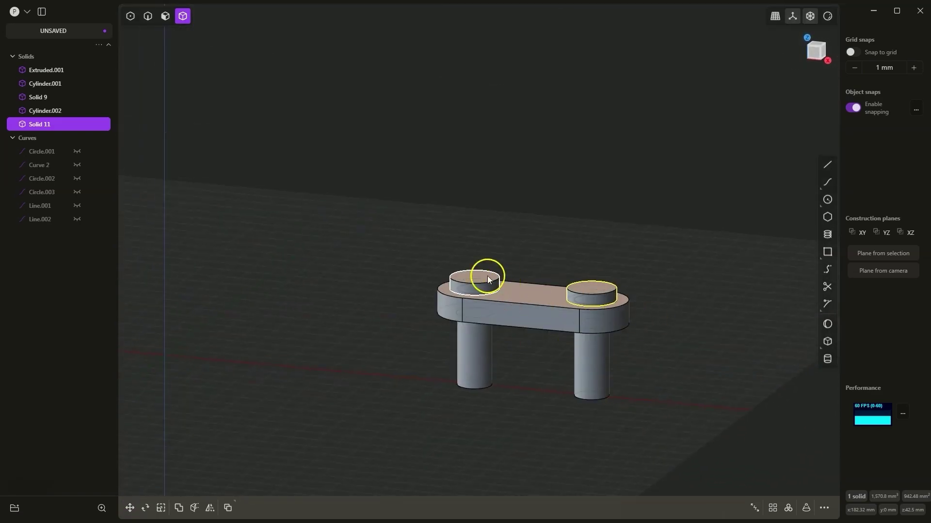
# Step: Mirror the plate and both caps freestyle in the front view, across a horizontal plane through the middle of the cylinders
pyautogui.click(531, 309)
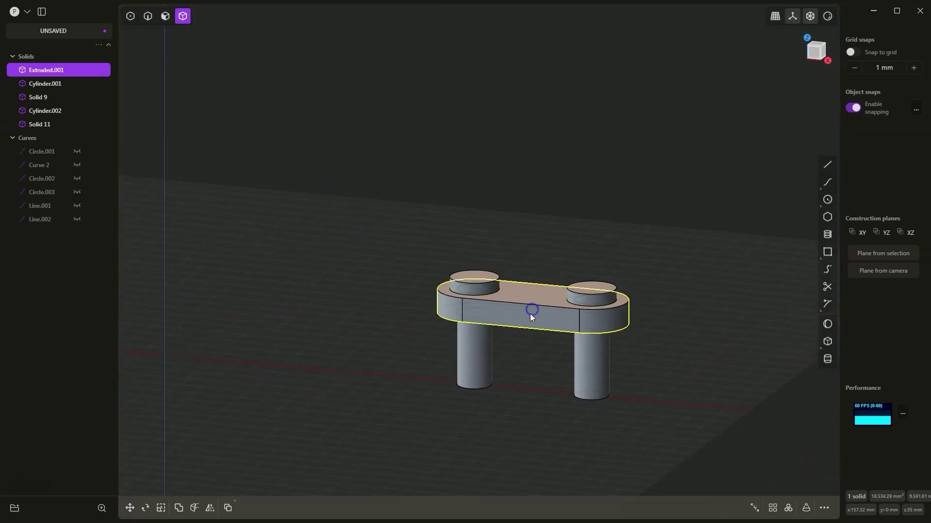
pyautogui.click(477, 282)
pyautogui.click(591, 292)
pyautogui.click(596, 300)
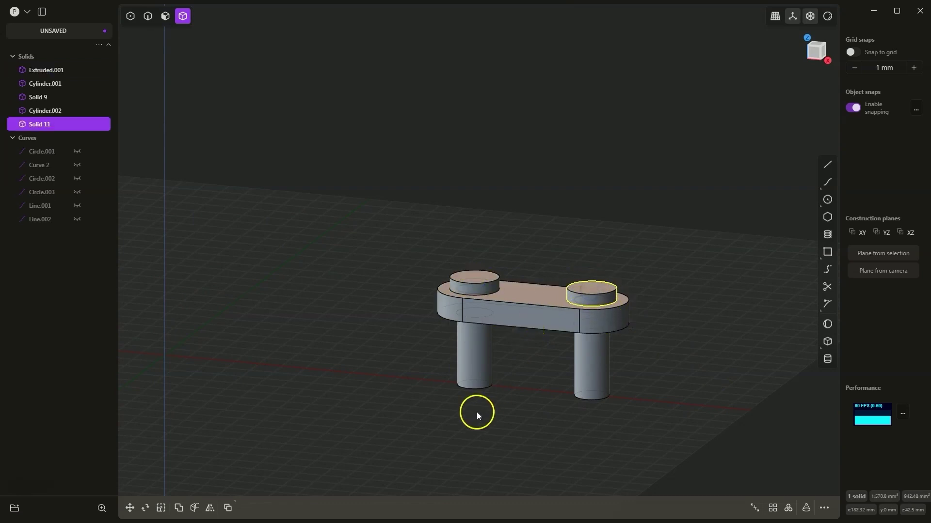
pyautogui.keyDown('shift'); pyautogui.click(478, 272); pyautogui.keyUp('shift')
pyautogui.keyDown('shift'); pyautogui.click(547, 316); pyautogui.keyUp('shift')
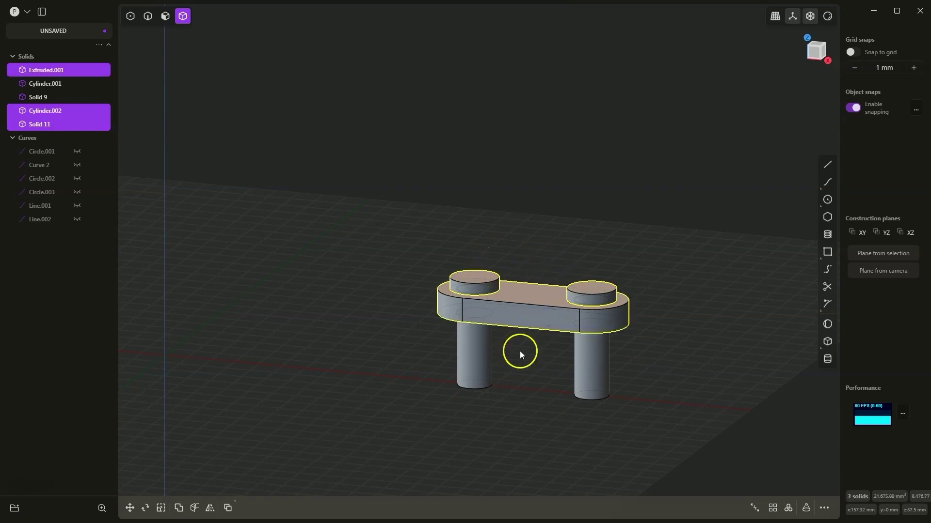
pyautogui.click(810, 57)
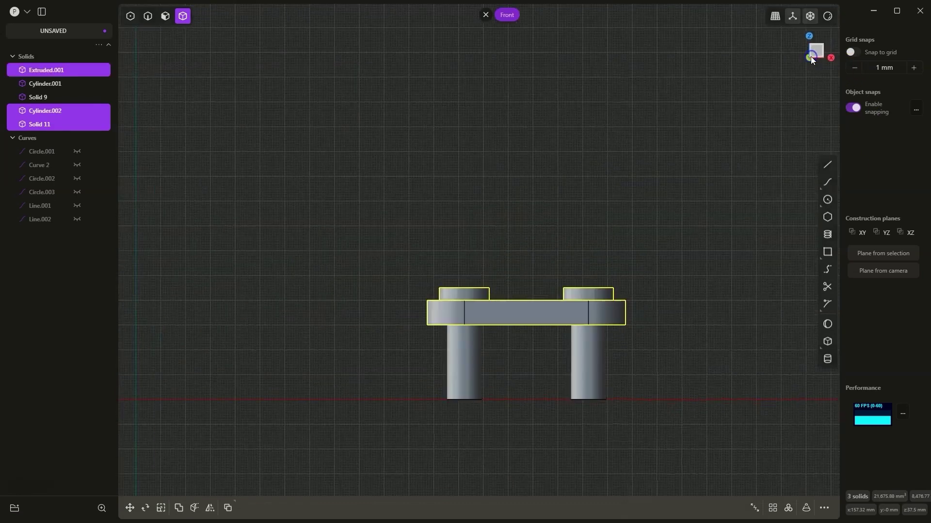
pyautogui.click(209, 509)
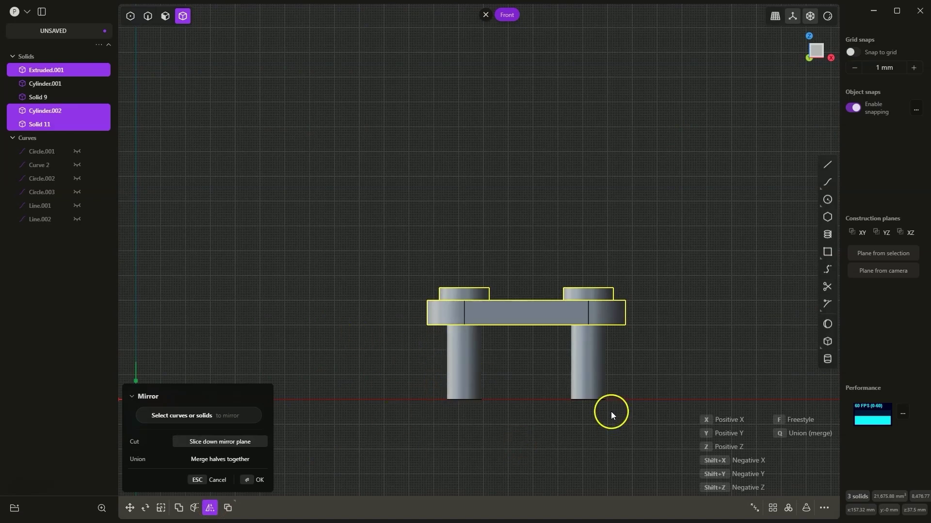
pyautogui.scroll(-4, 557, 267)
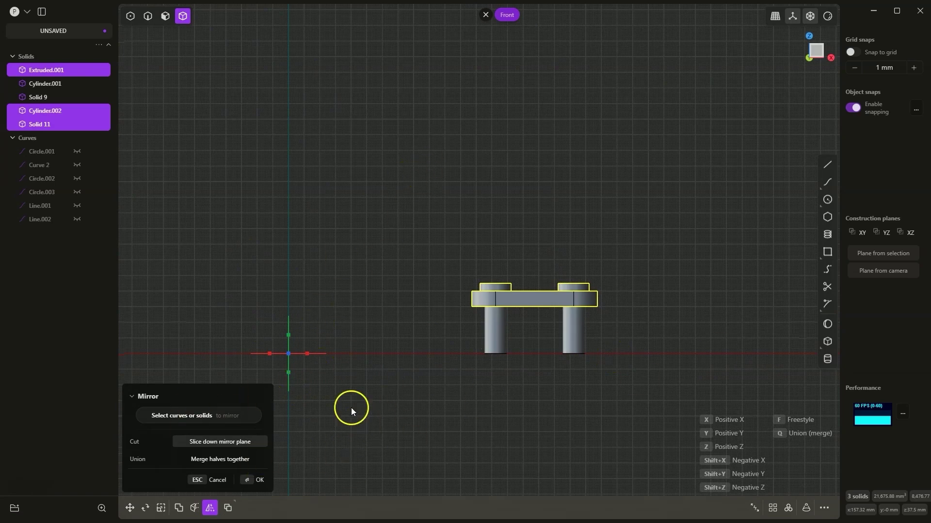
pyautogui.scroll(3, 558, 296)
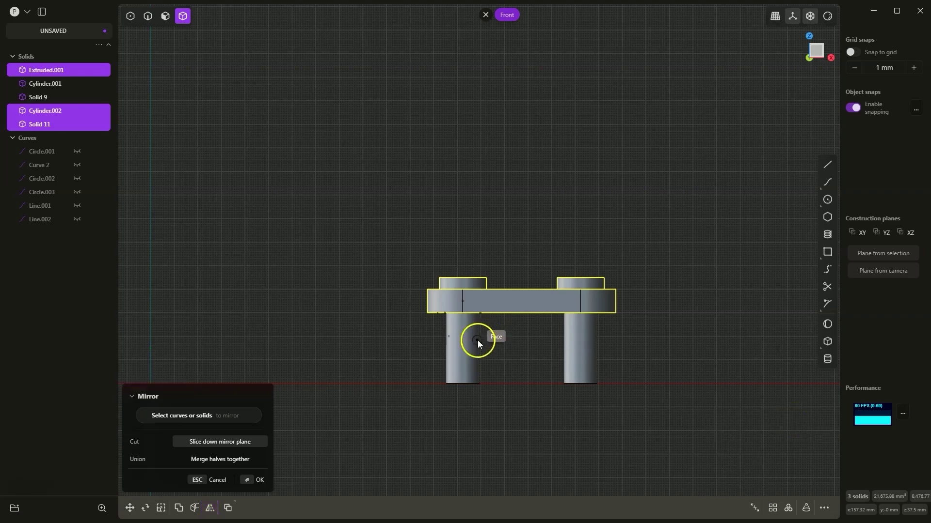
pyautogui.click(567, 337)
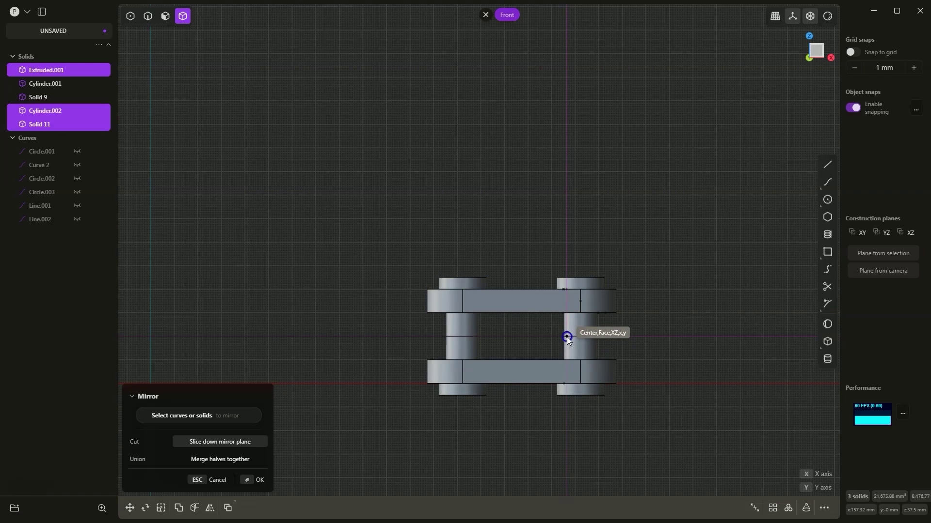
pyautogui.click(567, 336)
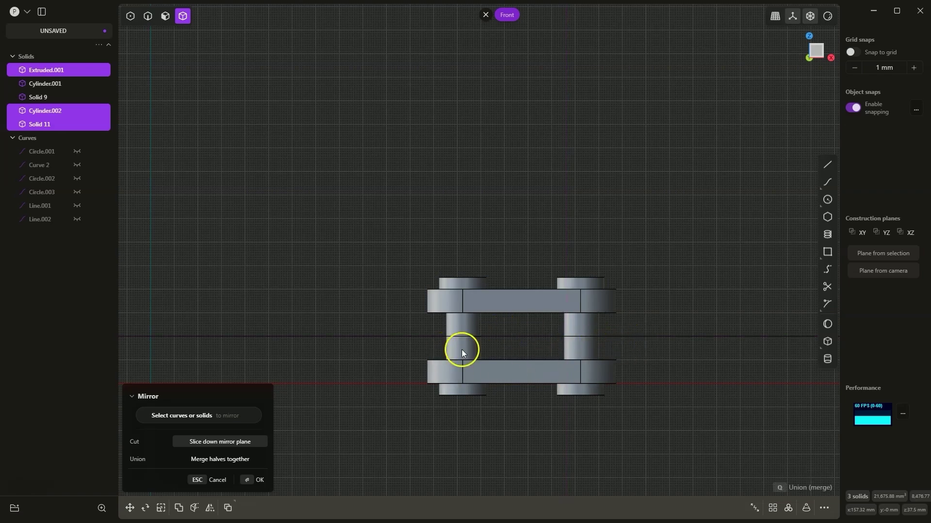
pyautogui.moveTo(648, 289); pyautogui.dragTo(565, 302, button='right')
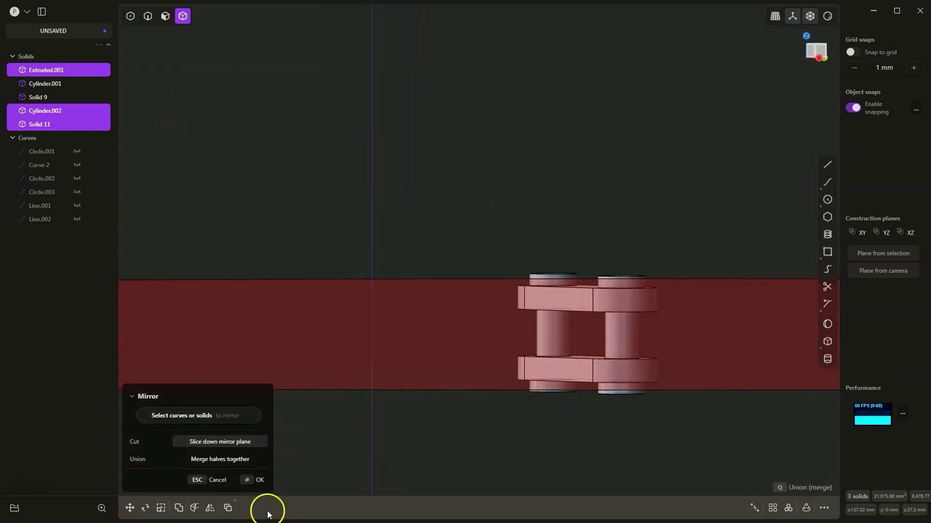
pyautogui.click(250, 479)
# Step: Unite the cylinder nearest the origin with its upper and lower caps into one solid using a Boolean union
pyautogui.moveTo(576, 363); pyautogui.dragTo(589, 324, button='right')
pyautogui.click(559, 296)
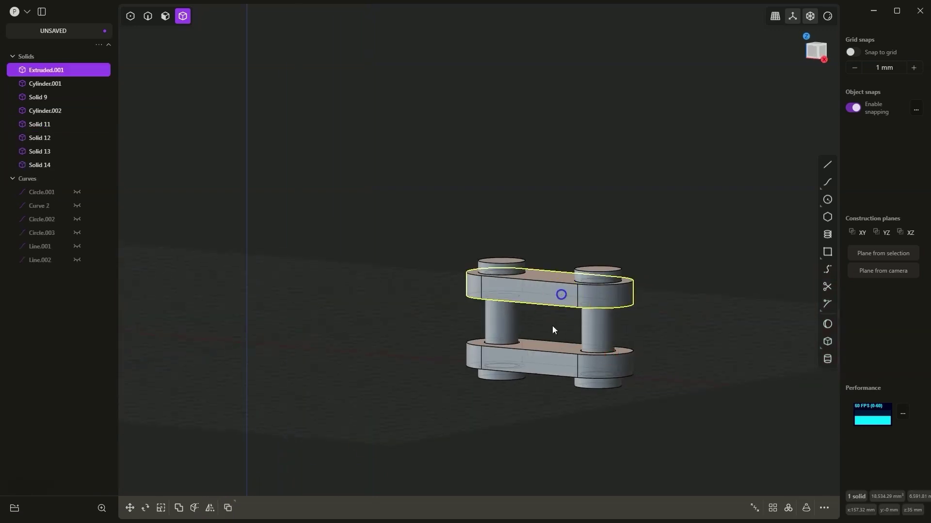
pyautogui.click(533, 360)
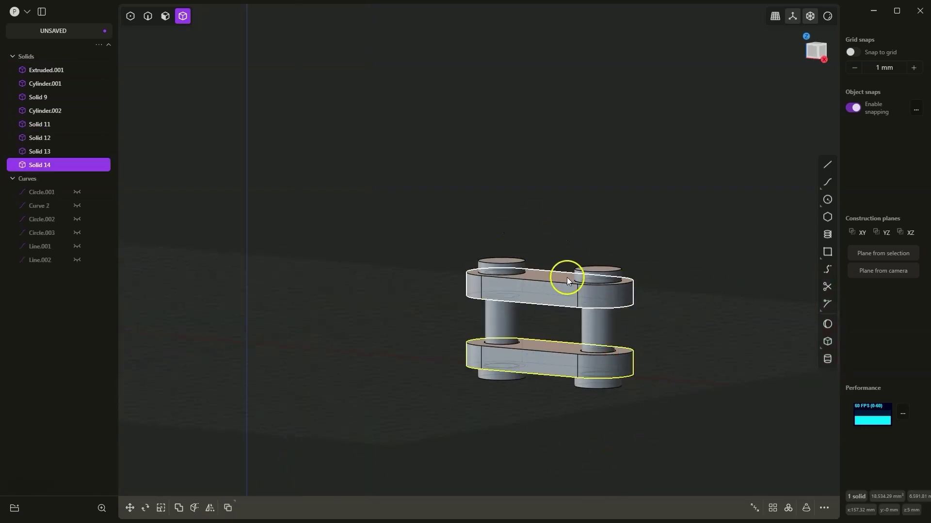
pyautogui.click(513, 207)
pyautogui.click(503, 264)
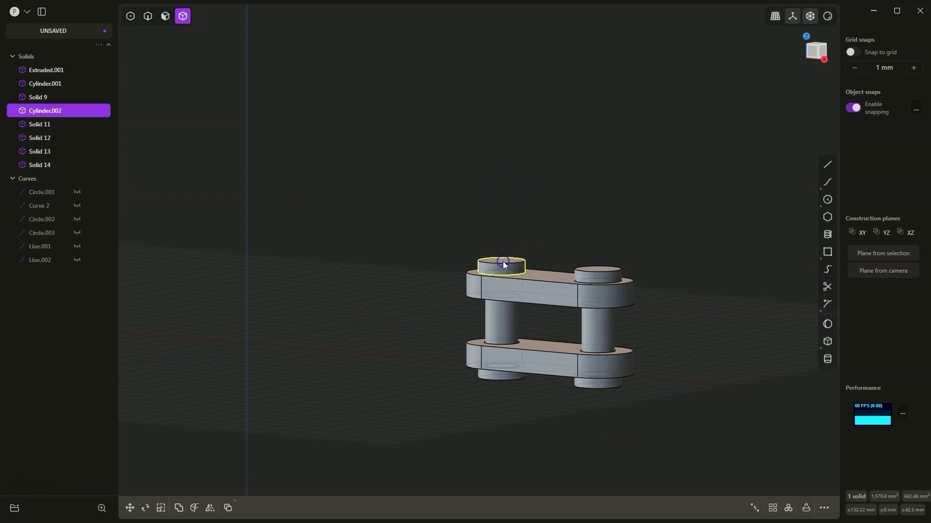
pyautogui.keyDown('shift'); pyautogui.click(502, 314); pyautogui.keyUp('shift')
pyautogui.keyDown('shift'); pyautogui.click(497, 378); pyautogui.keyUp('shift')
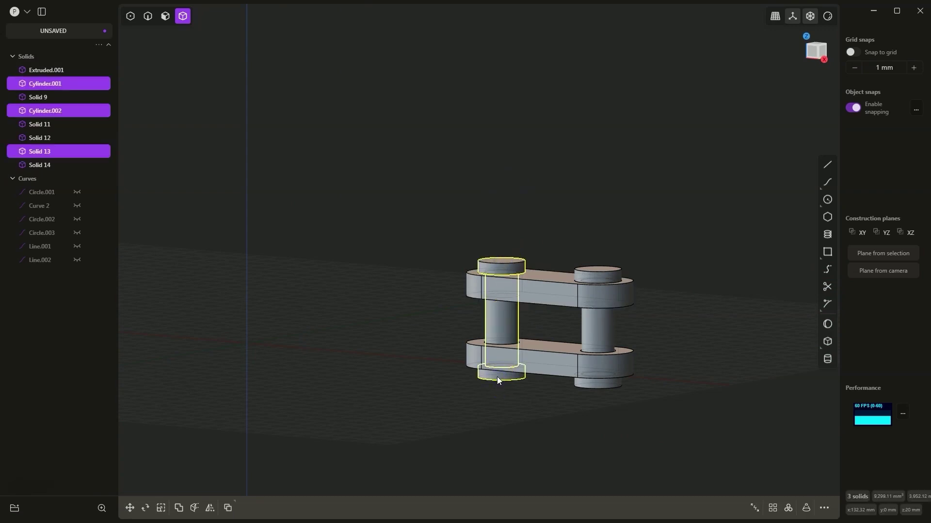
pyautogui.press('q')
pyautogui.press('q')
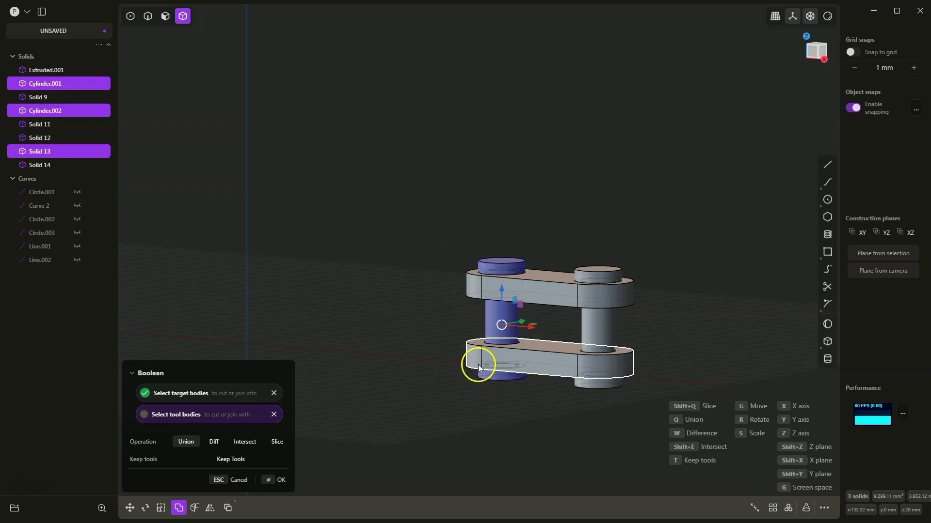
pyautogui.click(278, 480)
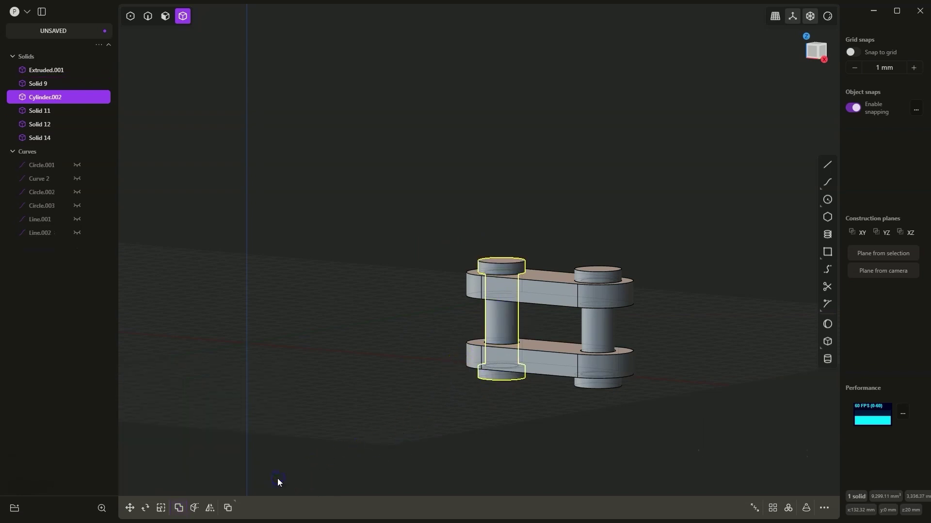
# Step: Unite the cylinder farther from the origin with its two caps using a Boolean union, and leave nothing selected
pyautogui.click(601, 274)
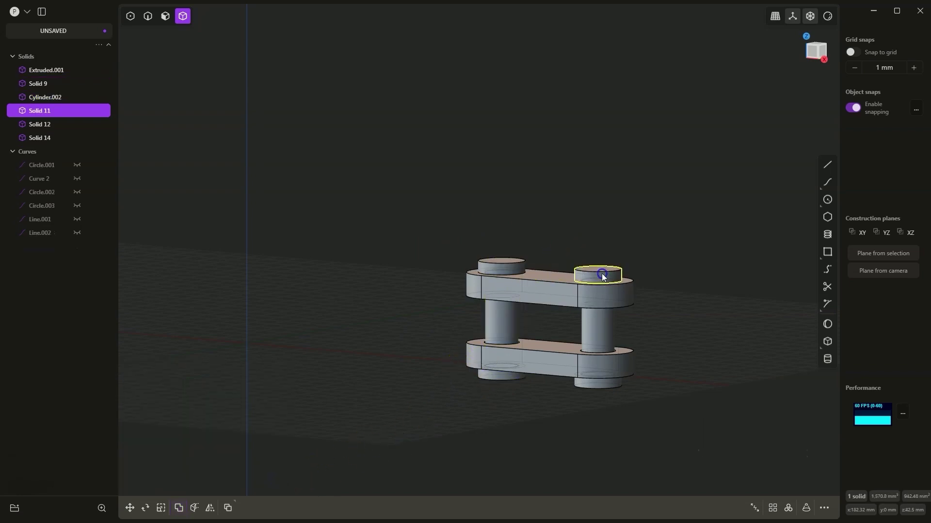
pyautogui.click(598, 318)
pyautogui.click(592, 383)
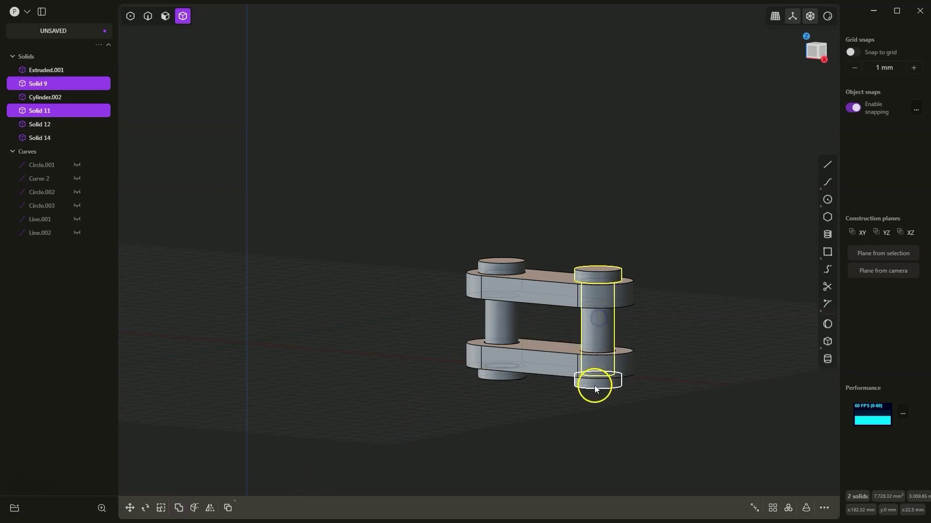
pyautogui.press('q')
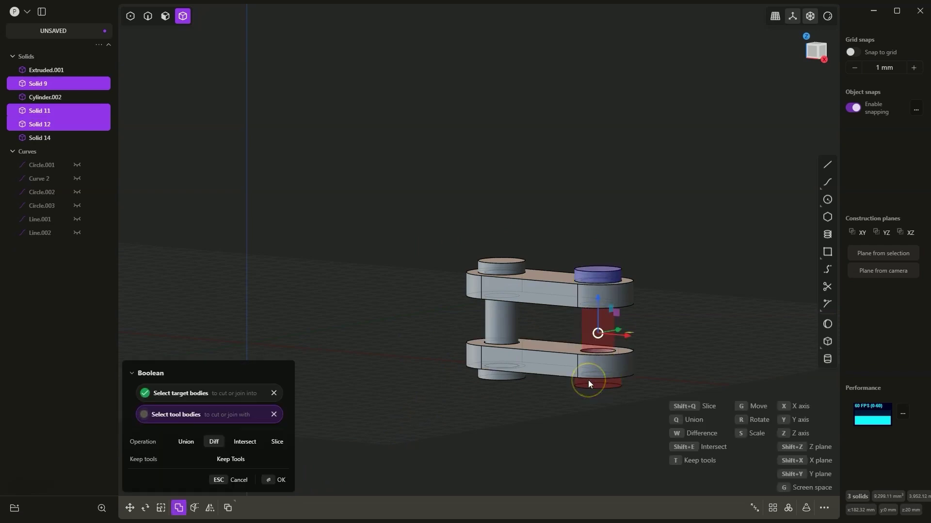
pyautogui.press('q')
pyautogui.click(271, 480)
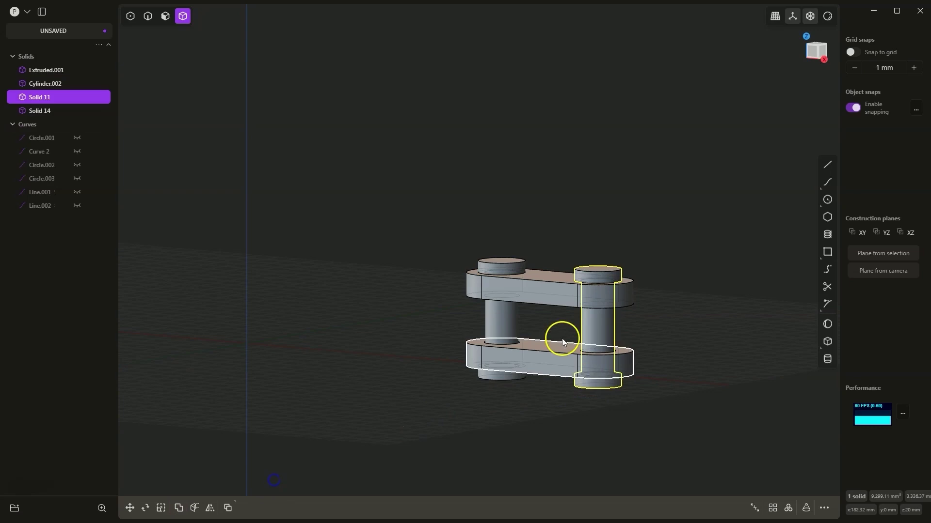
pyautogui.click(415, 340)
# Step: Select the upper plate, both capped pins and the lower plate one at a time to check that each is a separate solid
pyautogui.moveTo(415, 338)
pyautogui.mouseDown(button='middle')
pyautogui.moveTo(430, 324)
pyautogui.moveTo(428, 340)
pyautogui.mouseUp(button='middle')
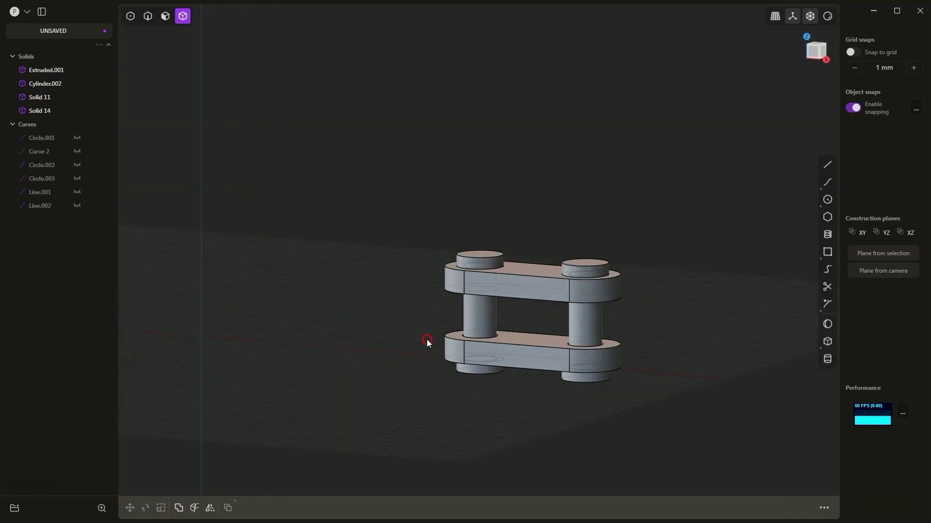
pyautogui.click(88, 71)
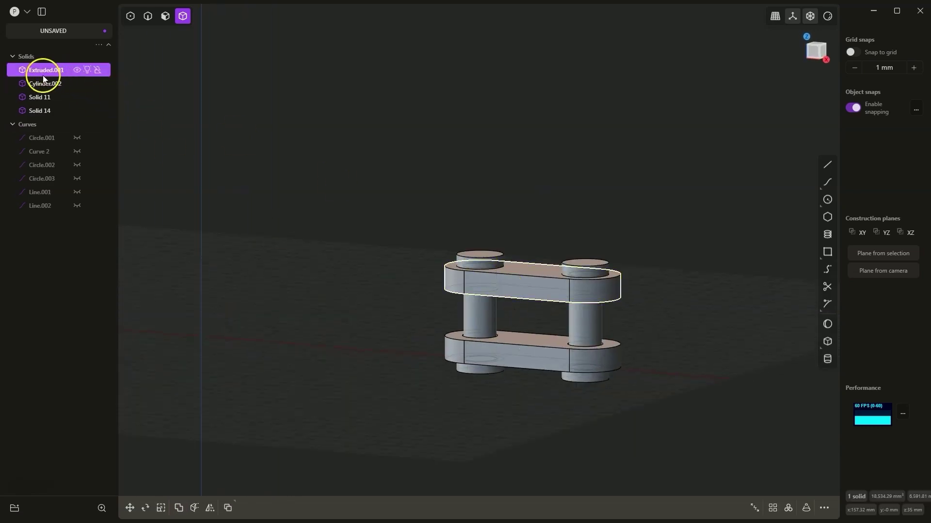
pyautogui.click(57, 83)
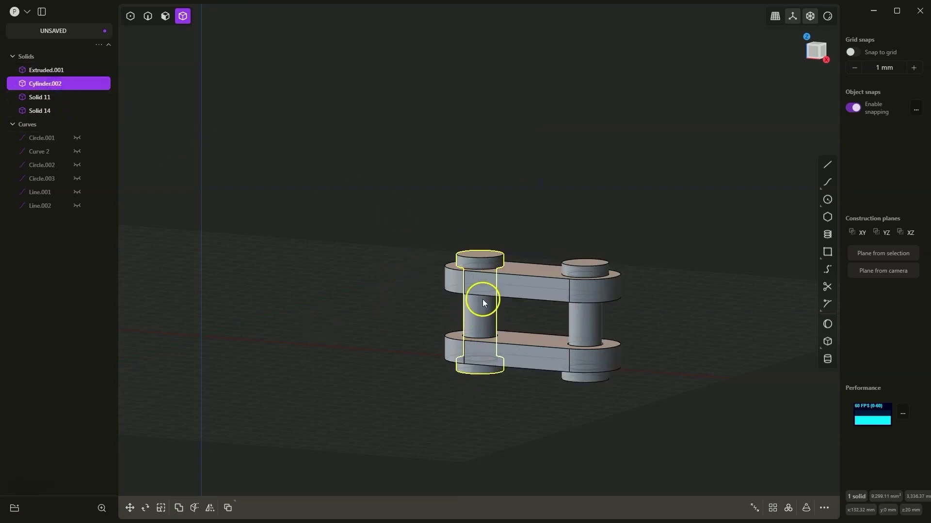
pyautogui.click(41, 99)
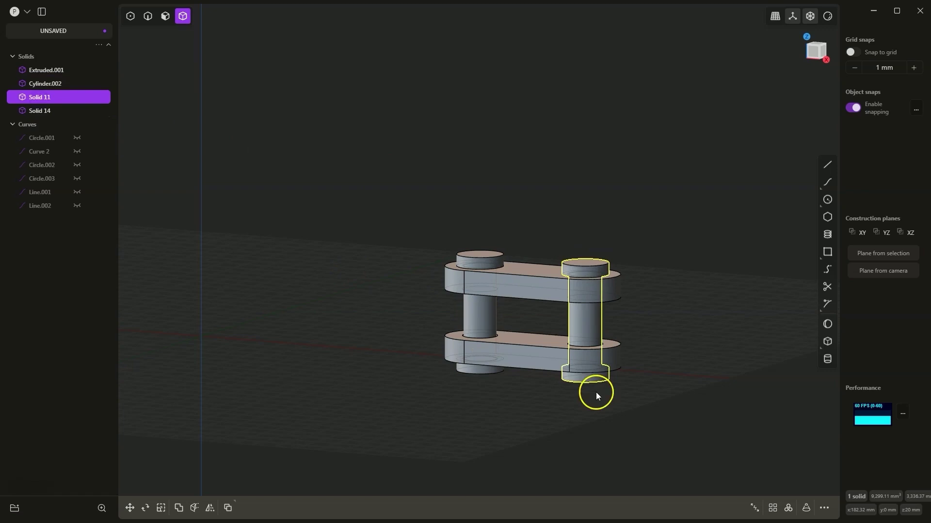
pyautogui.click(44, 110)
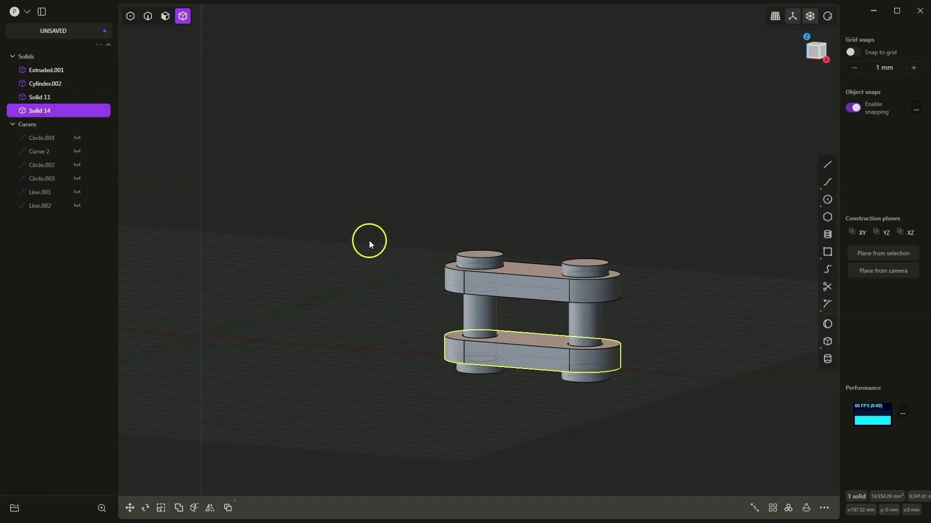